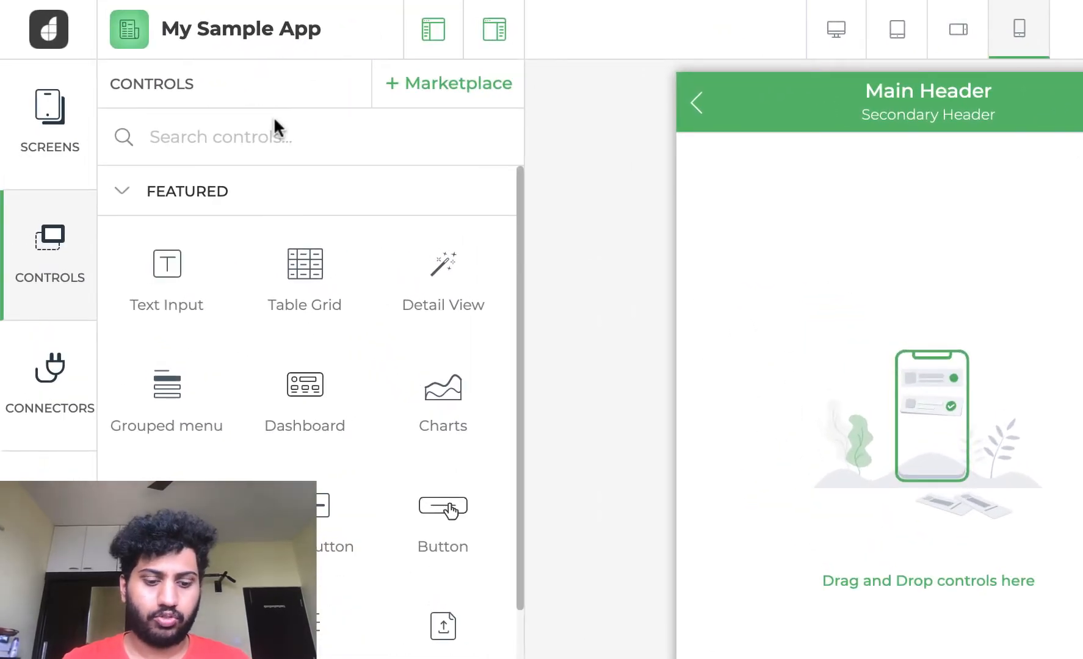
Step: Add a Date control to the empty screen and place a Button control below it
click(273, 135)
text(date)
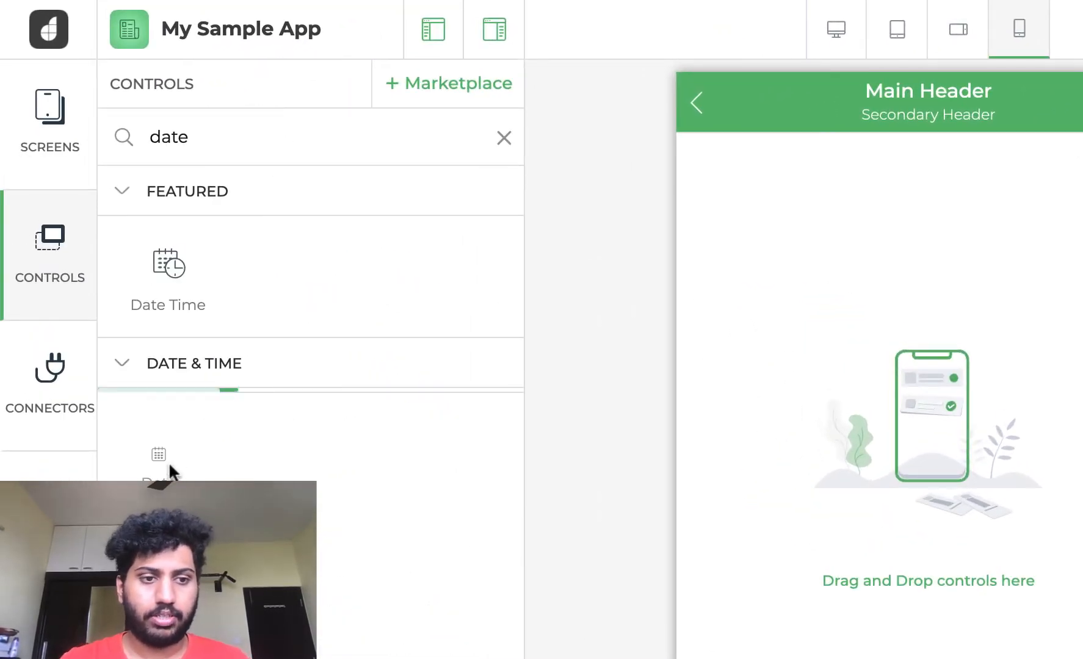
drag(169, 461, 886, 275)
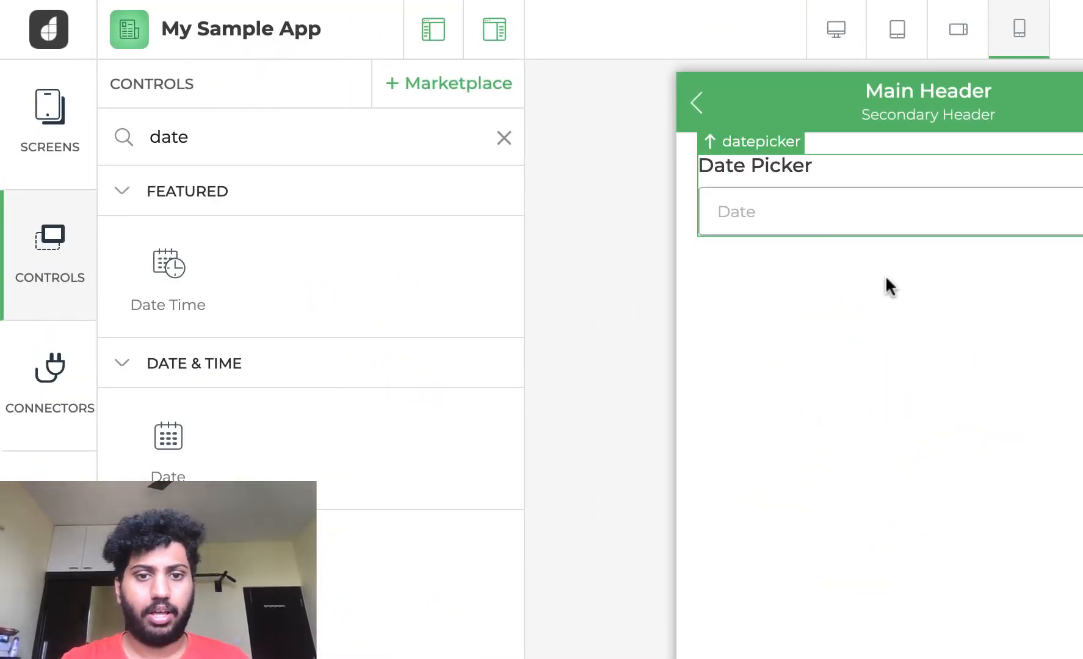
click(502, 137)
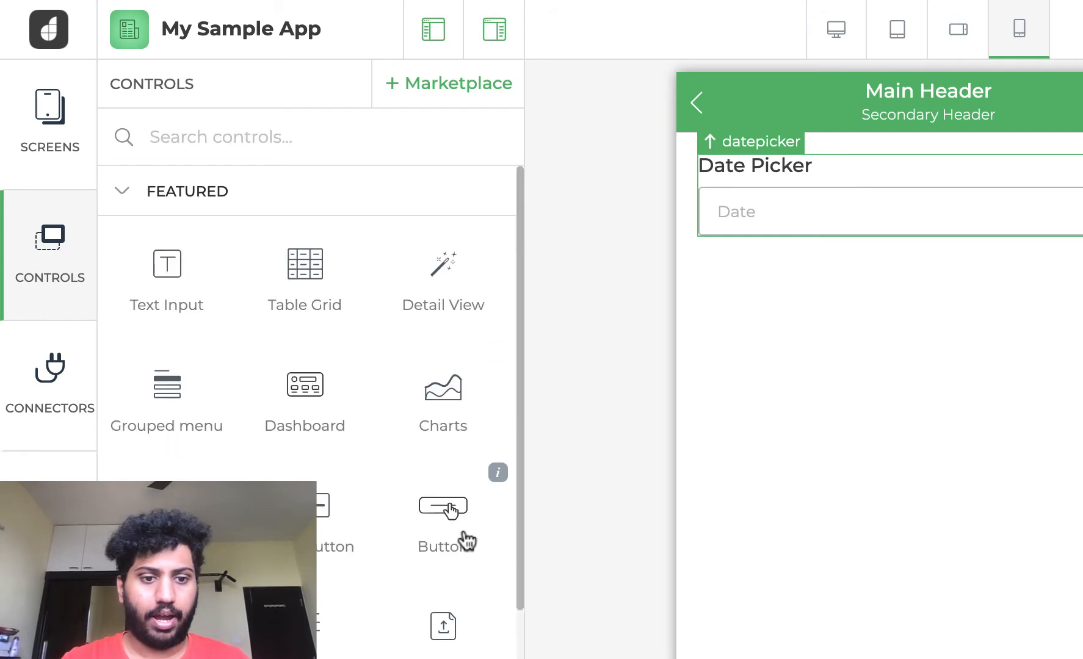
drag(448, 523, 884, 507)
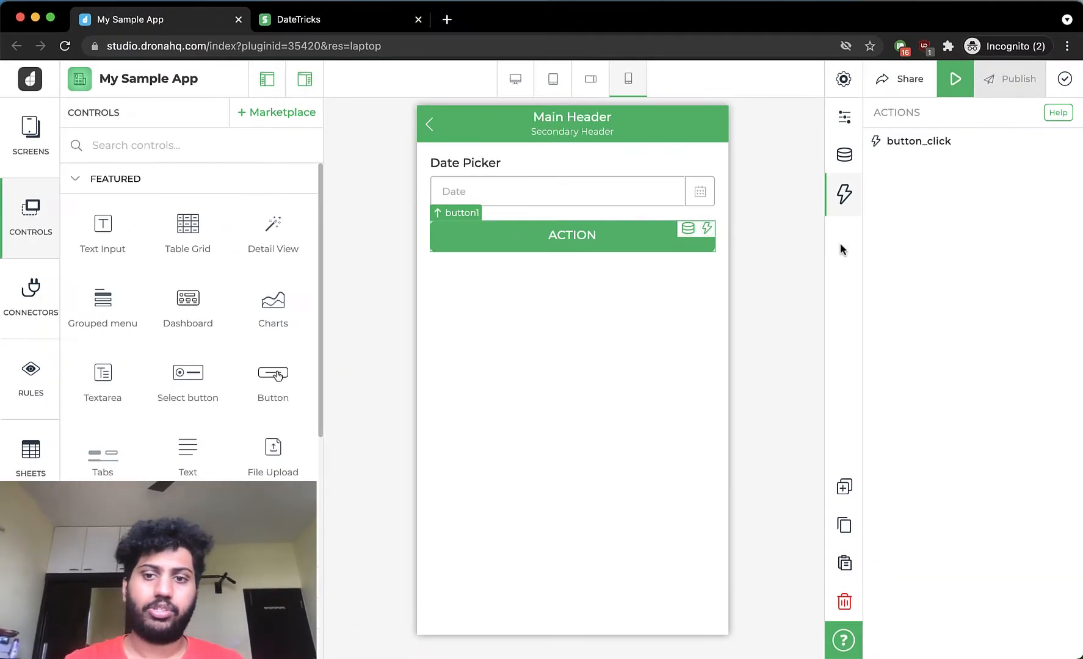
Step: Change the button's text to "Get Invite" in its properties
click(846, 118)
scroll(1013, 449, down, 5)
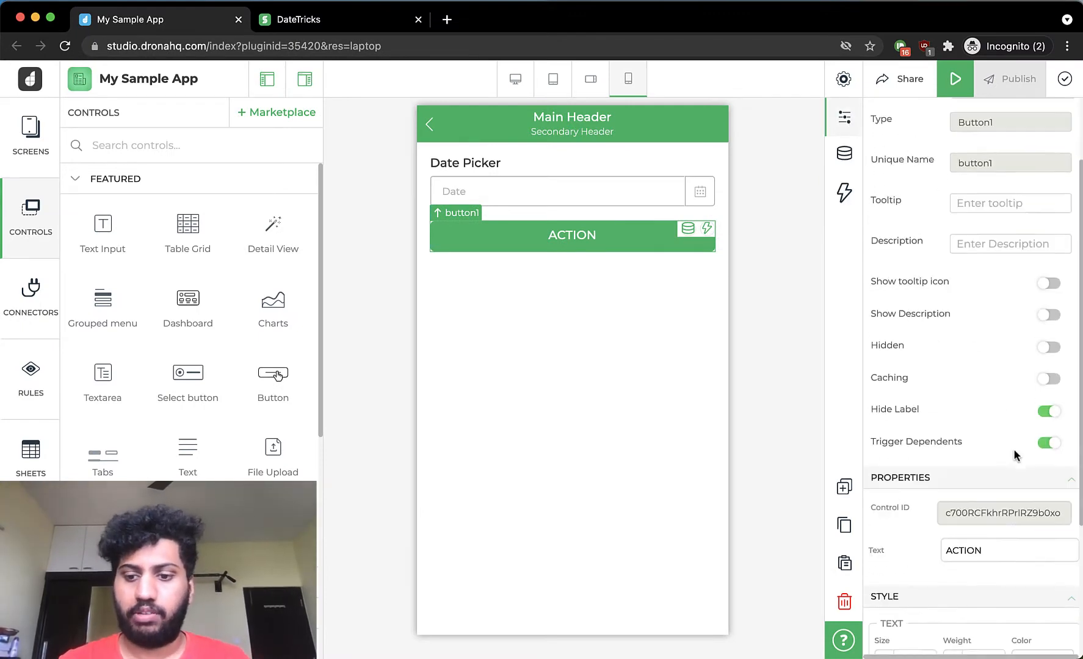
click(1018, 443)
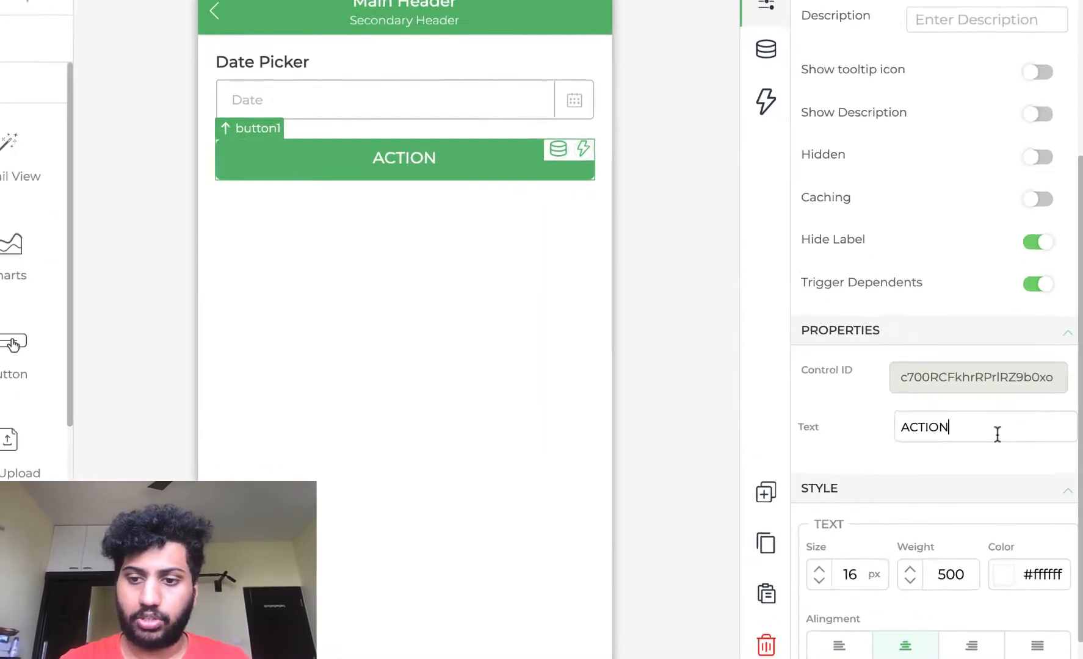
double_click(1017, 443)
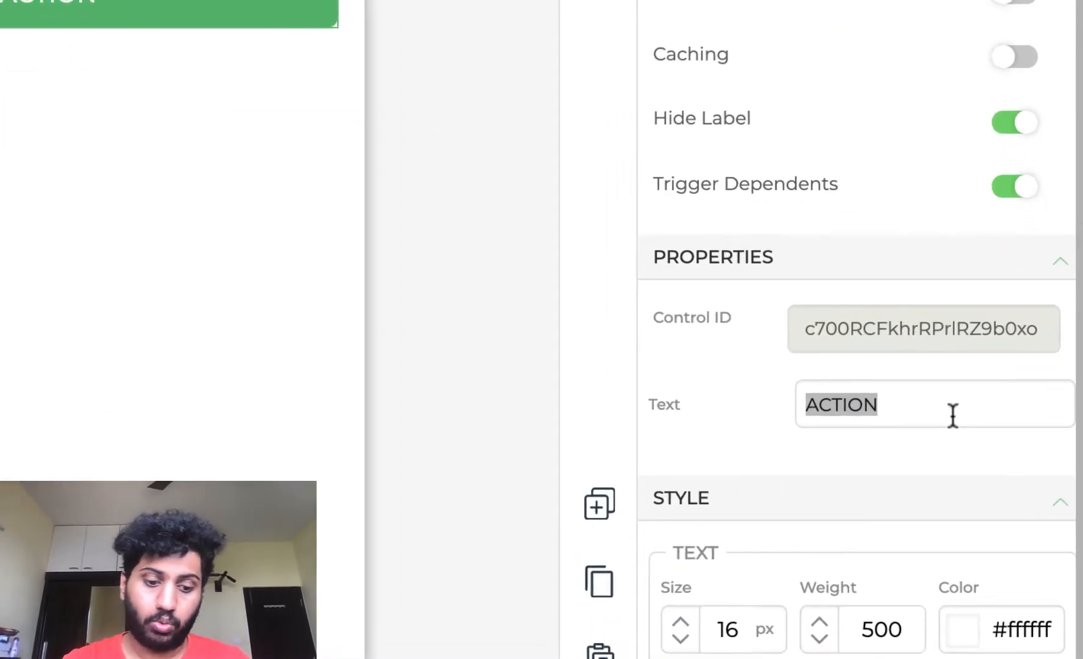
text(Get I)
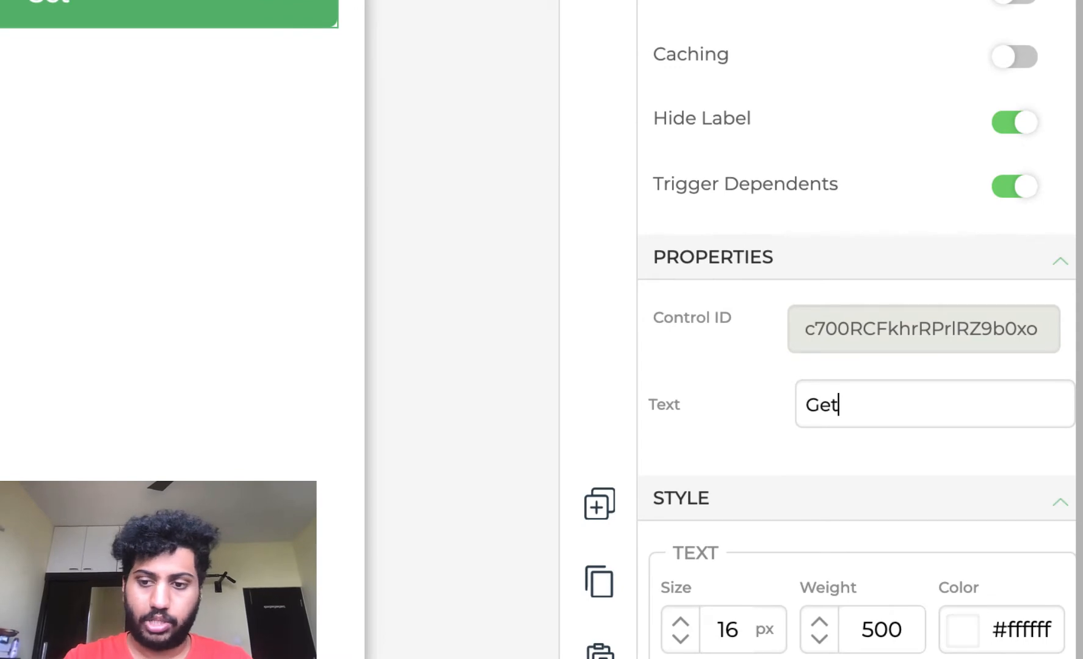
text(nvite)
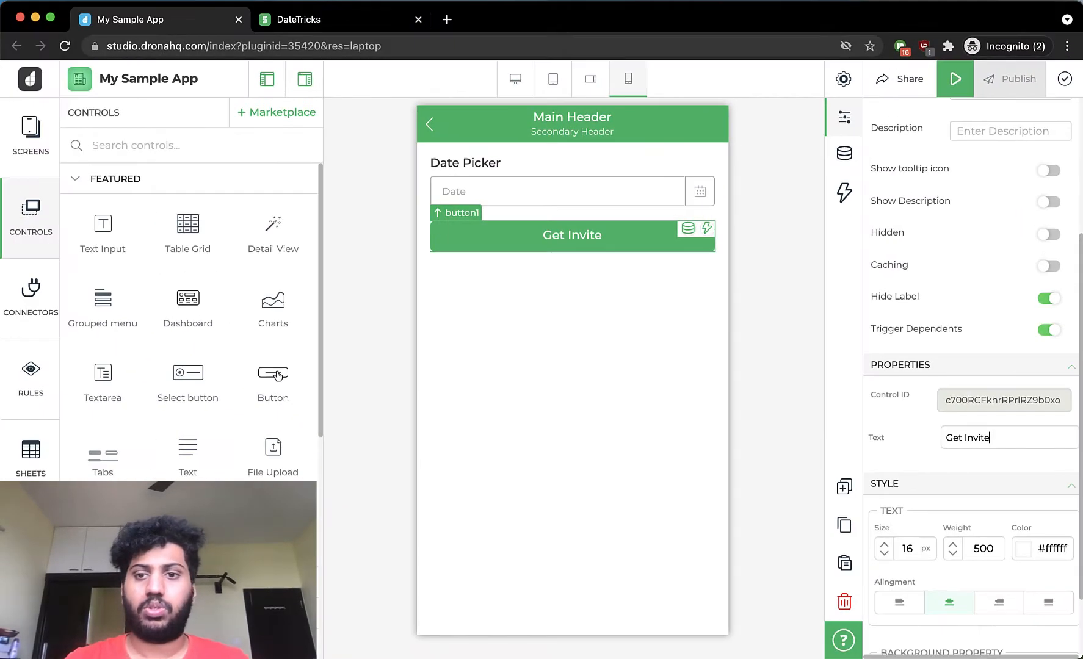
Step: Set the date picker's label to "Event Date"
click(604, 178)
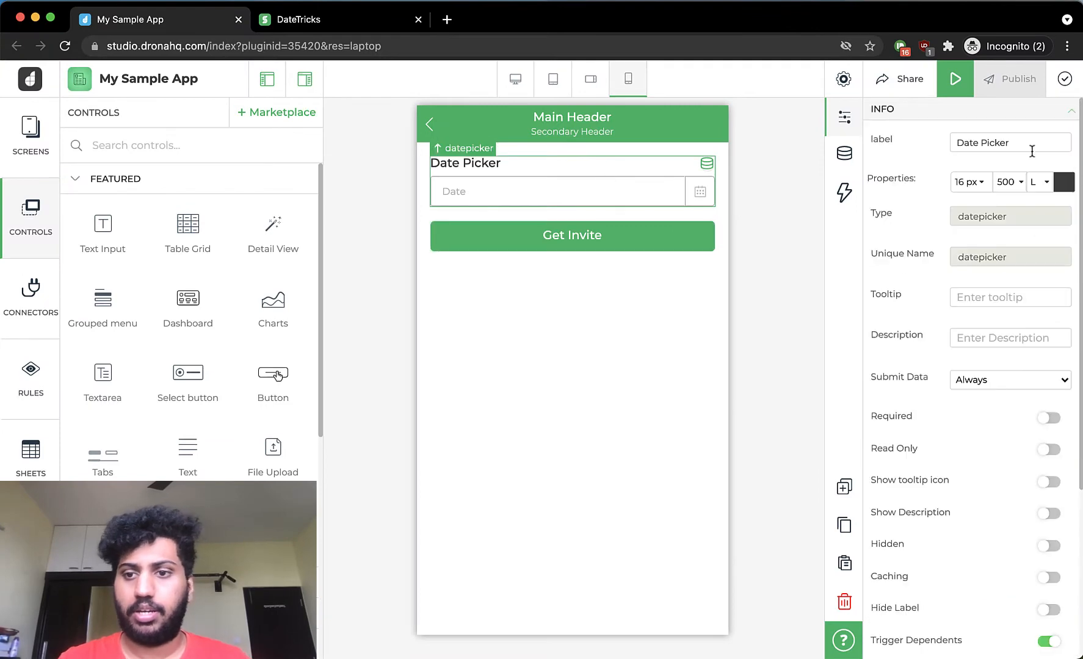
double_click(1008, 143)
key(ctrl+a)
text(Eve)
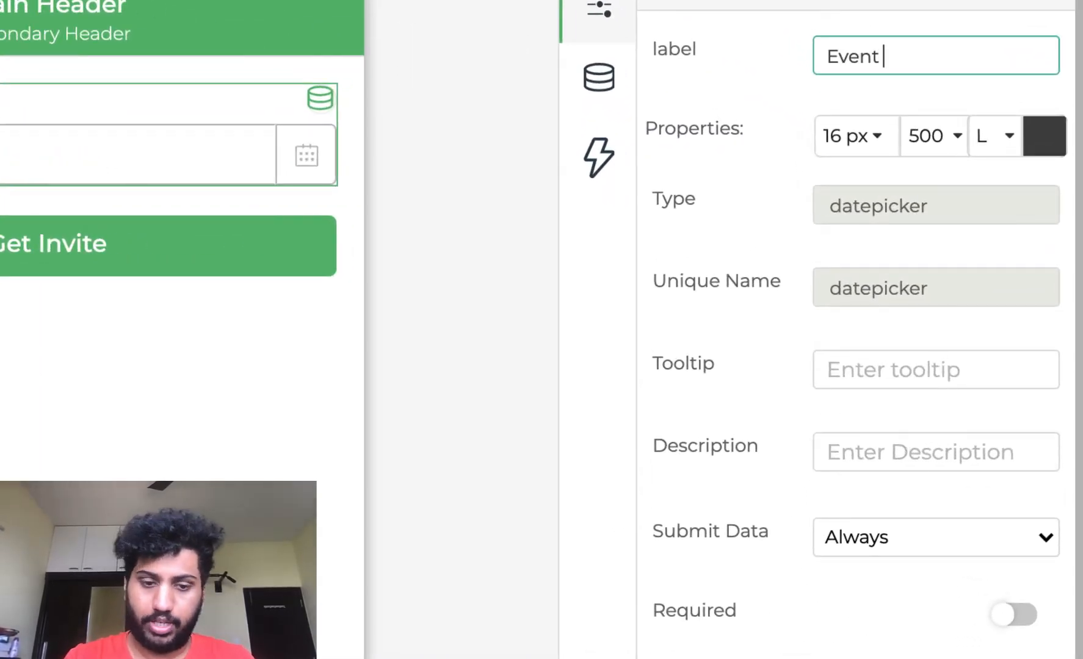
text(nt Date)
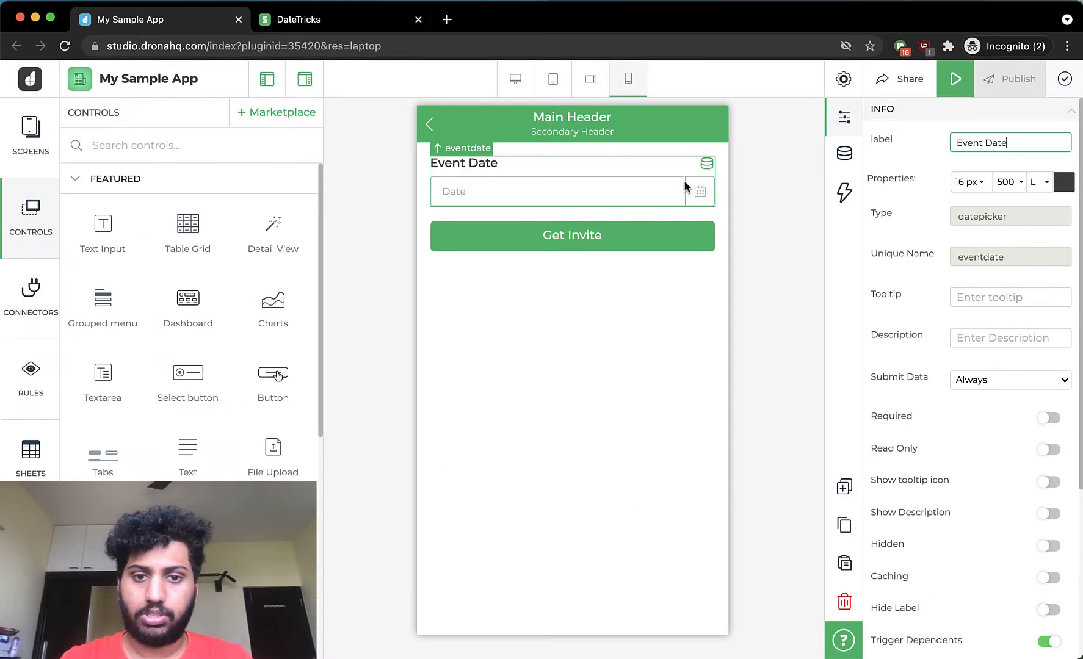
Step: Add a Set Message action to the click flow of the Get Invite button
click(631, 229)
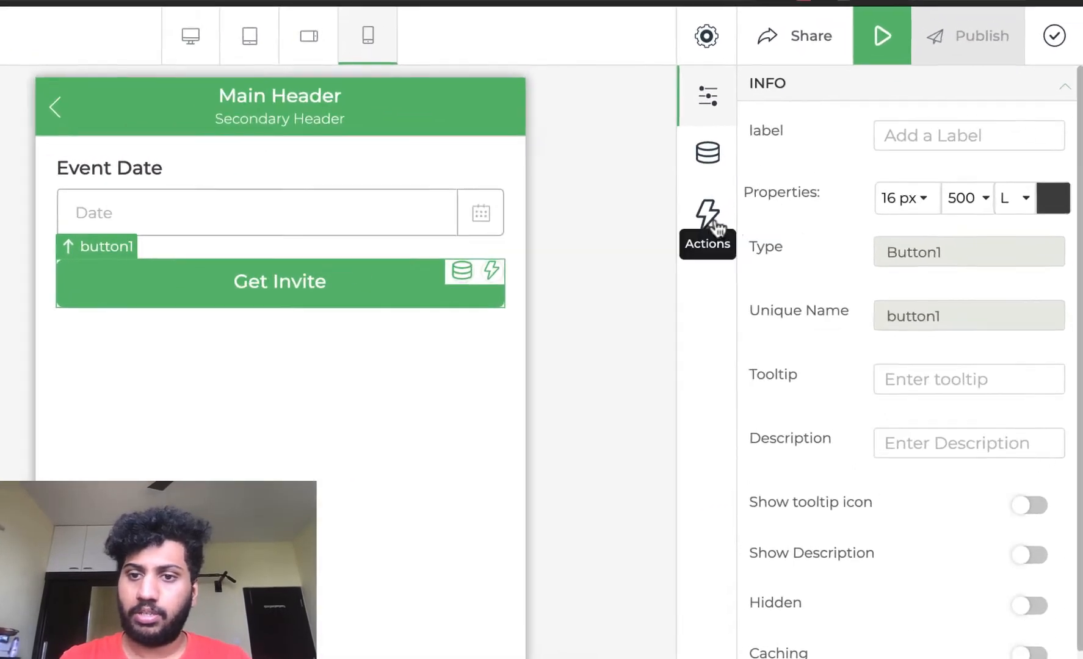
click(844, 194)
click(810, 146)
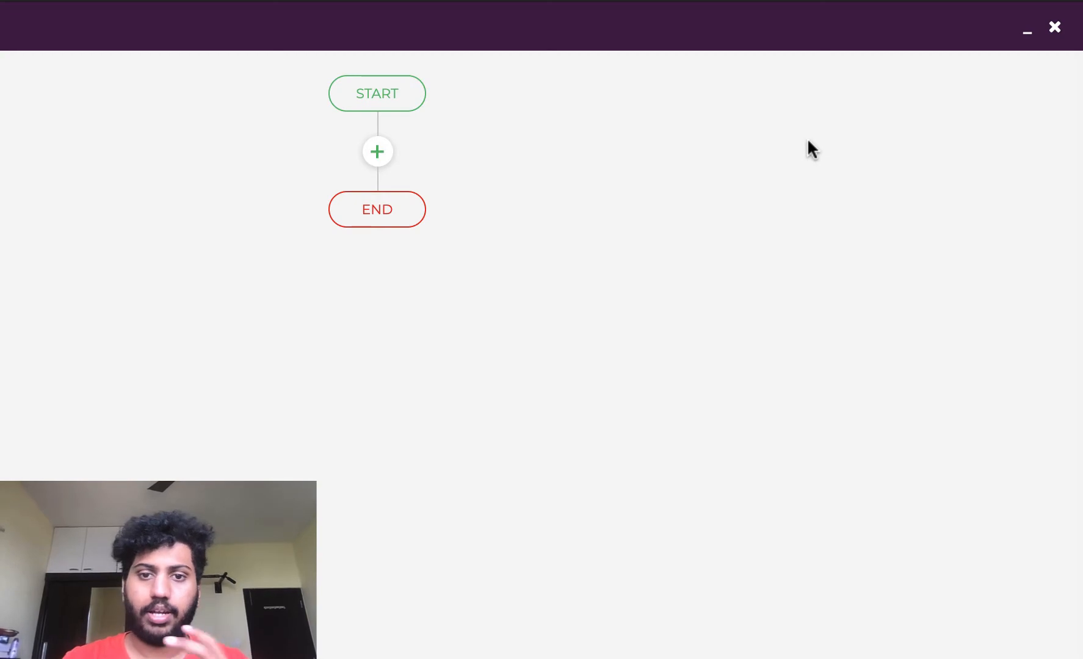
click(378, 151)
text(set)
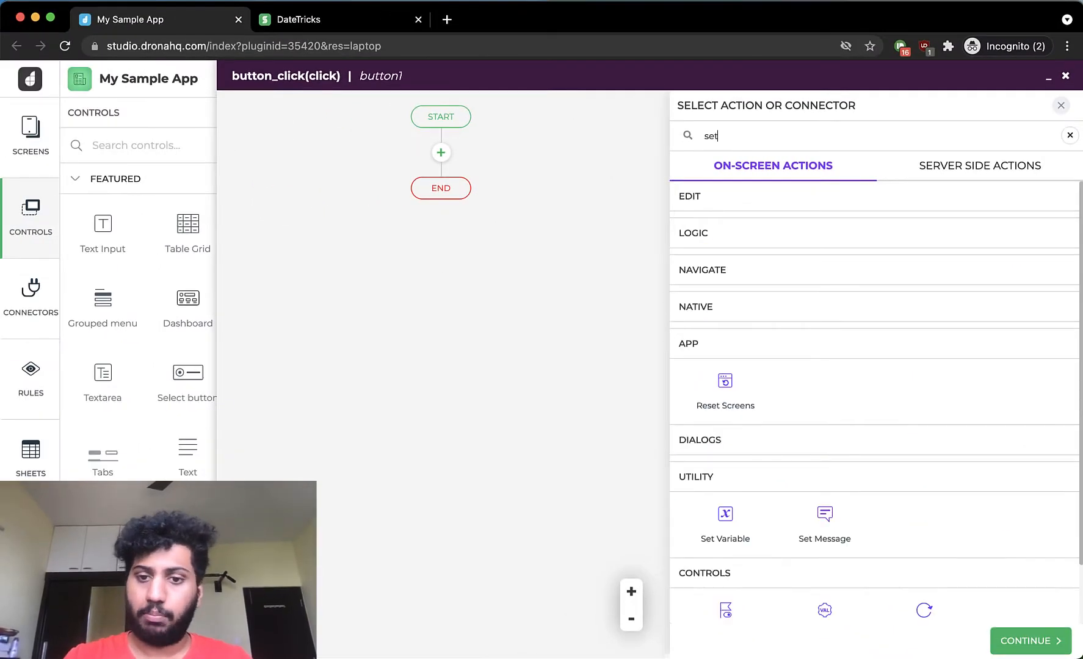
click(838, 526)
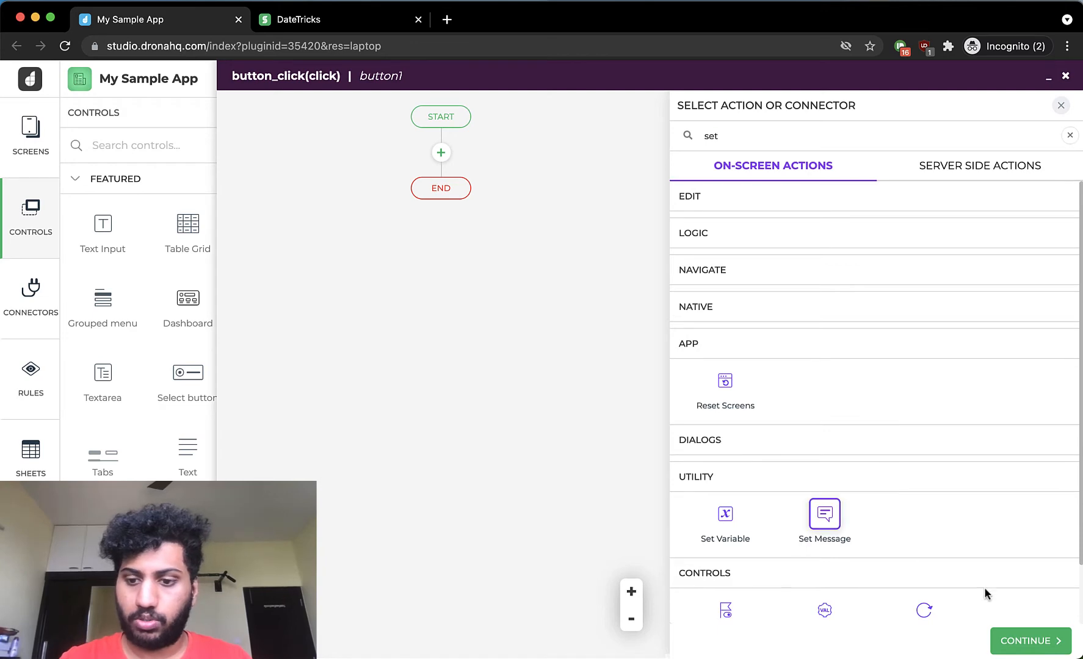
click(1007, 644)
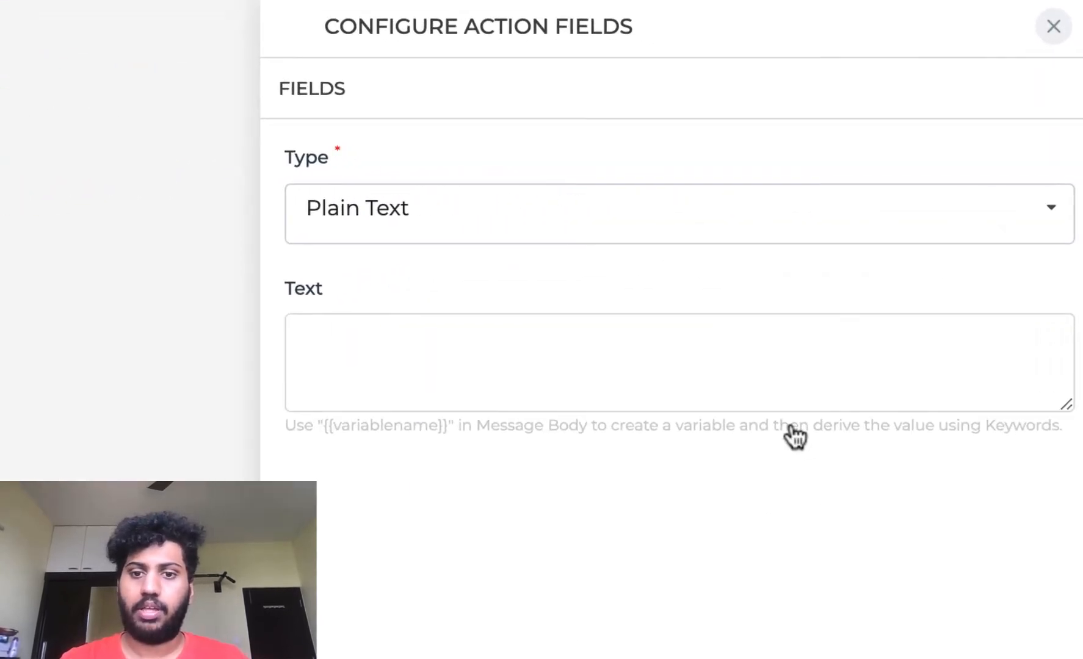
Step: Set the message type to Rich Text and write the greeting "Hi {{User}}," with User as a variable
click(710, 220)
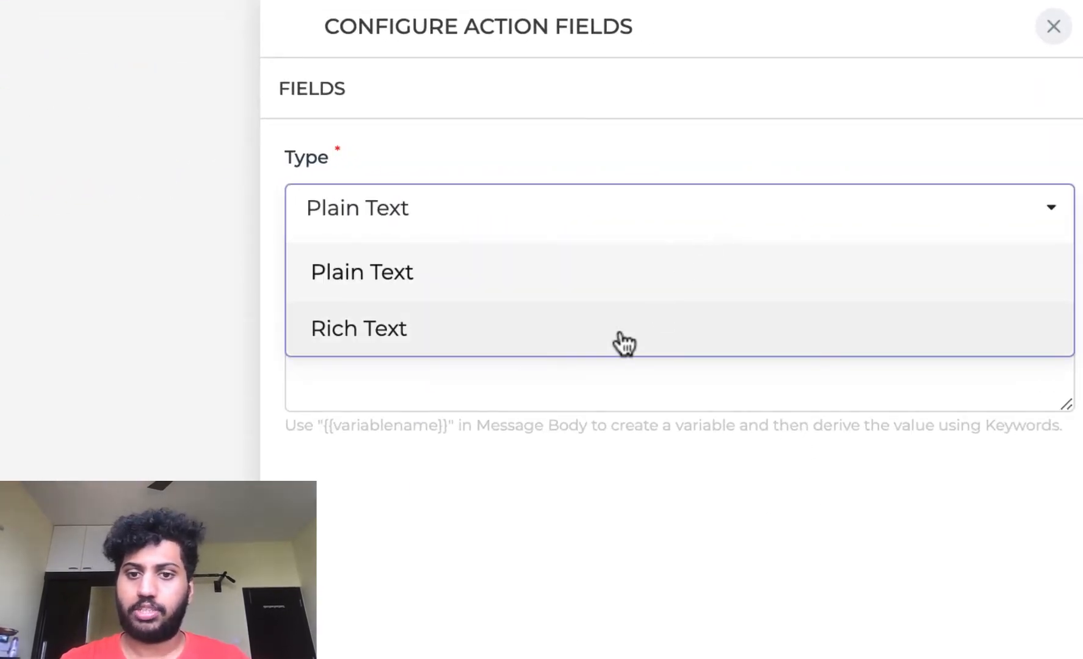
click(624, 343)
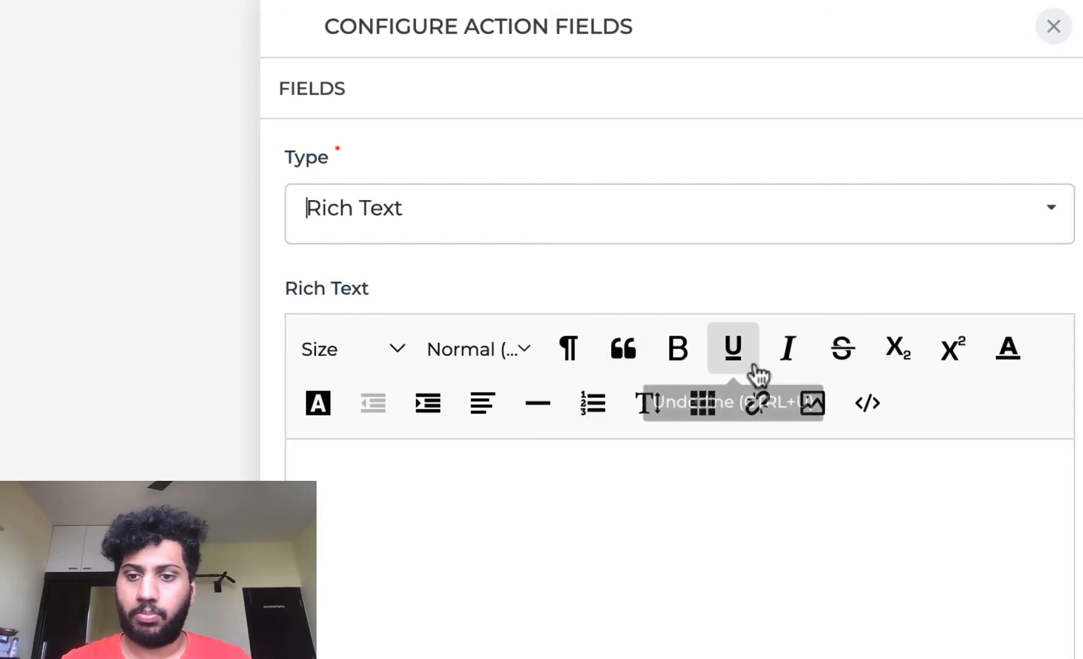
click(658, 542)
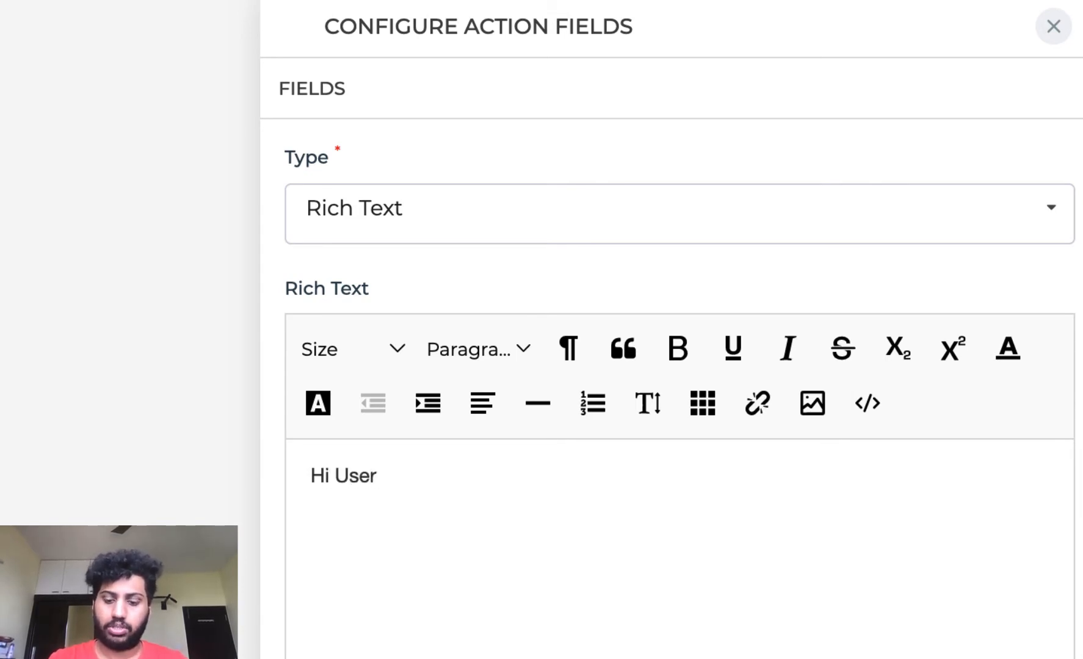
double_click(362, 478)
text({)
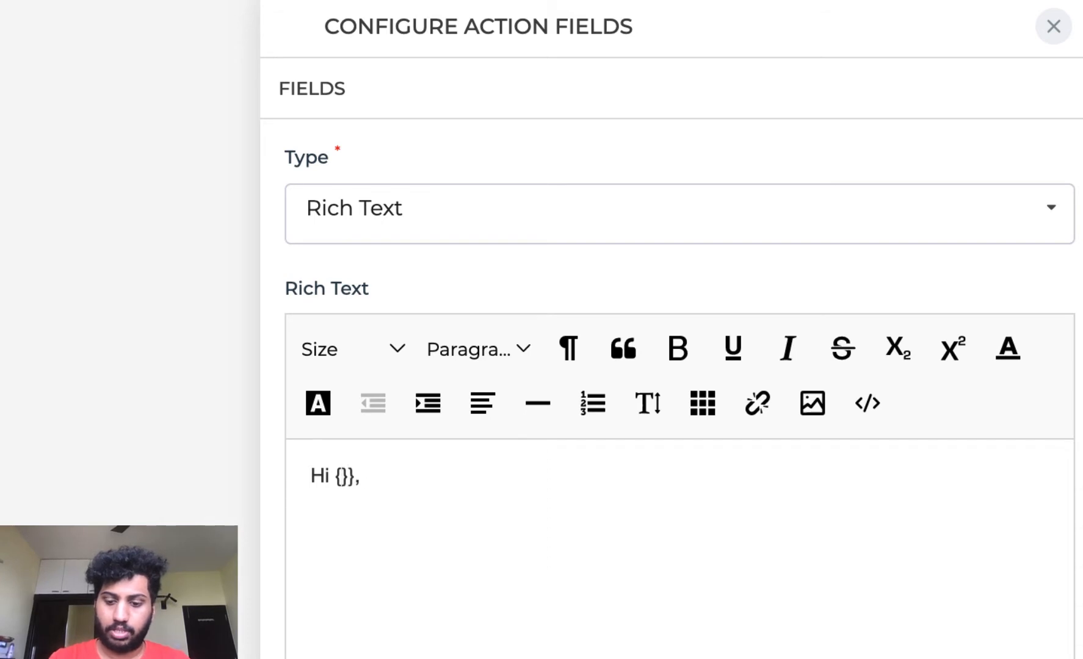
text({User)
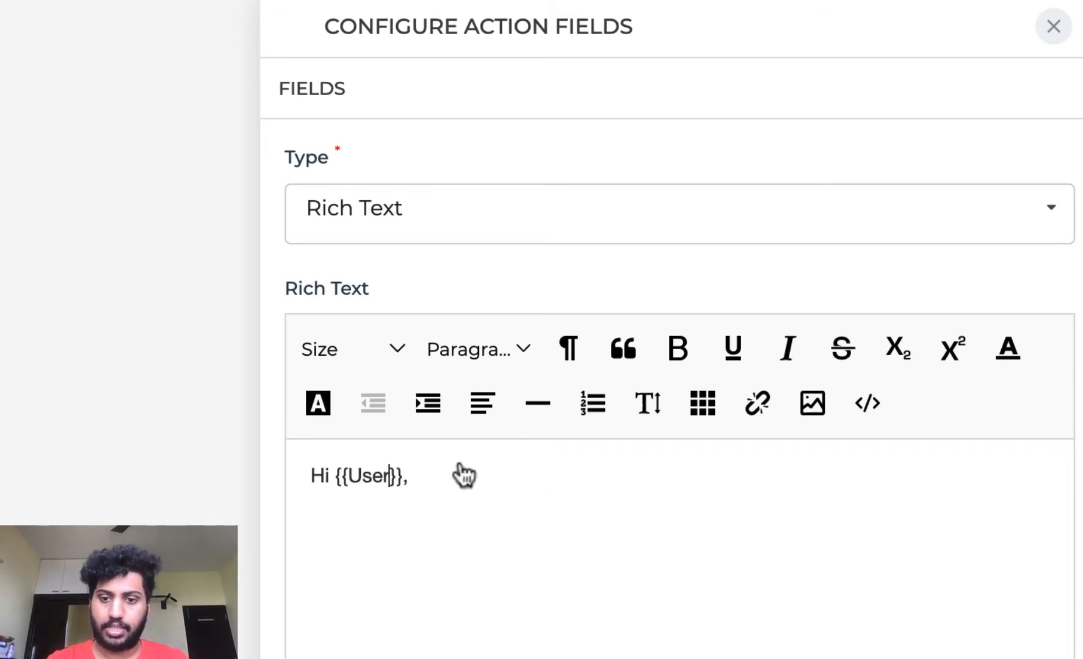
Step: Below the greeting, add the lines "You have been invited to a special event on {{date}}!" and "We hope to see you there :)"
click(465, 488)
key(Return)
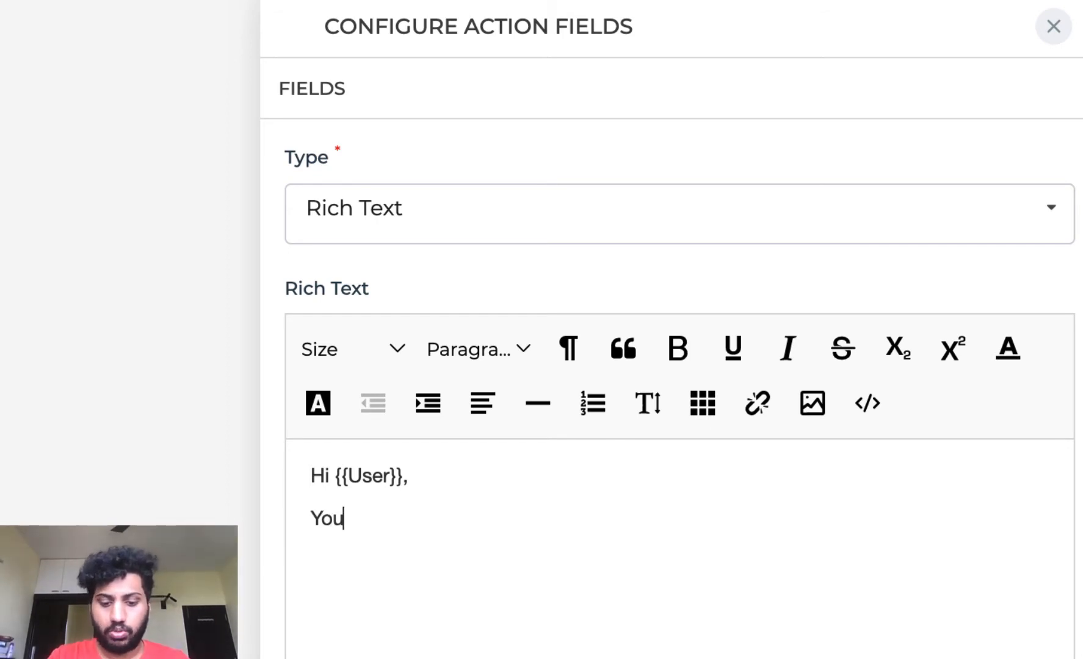
text(You have been in)
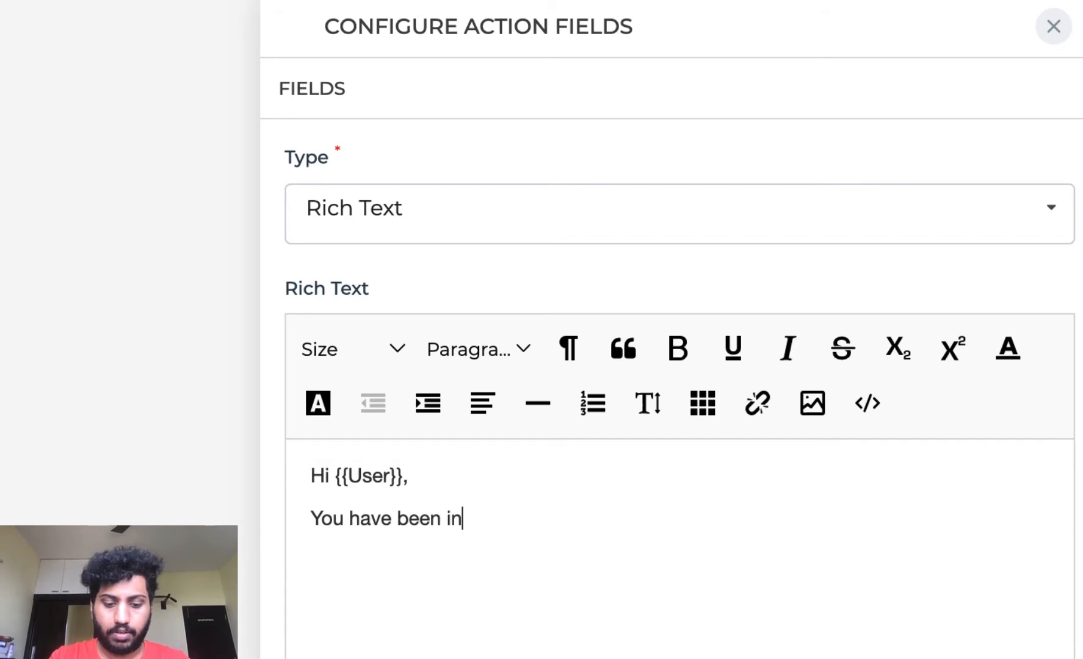
text(vited to a special event on {{date)
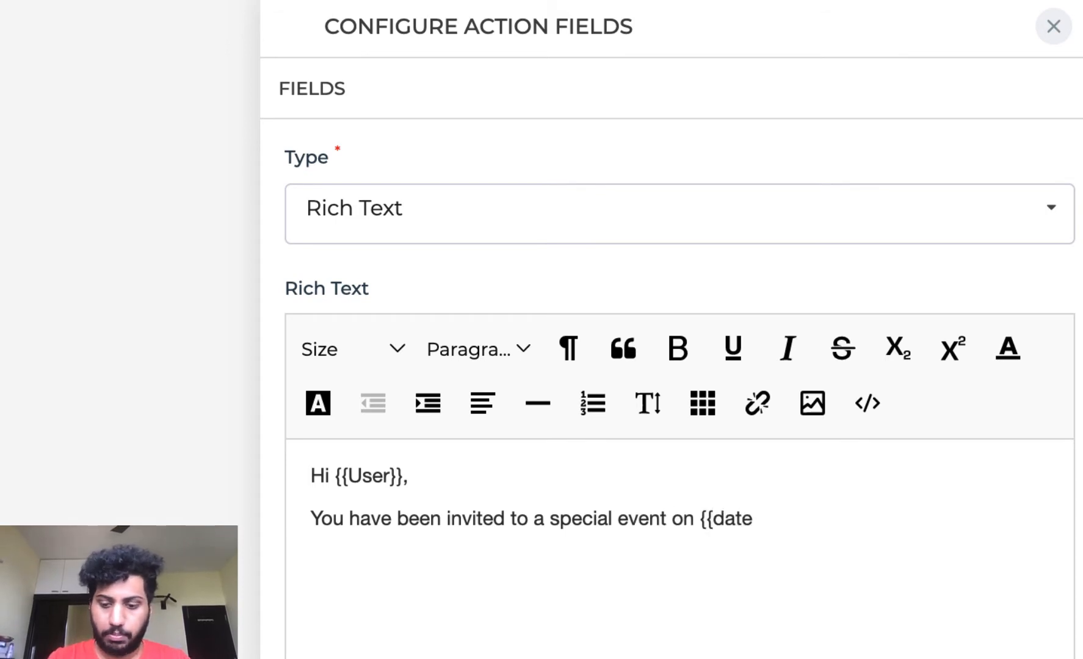
text(!)
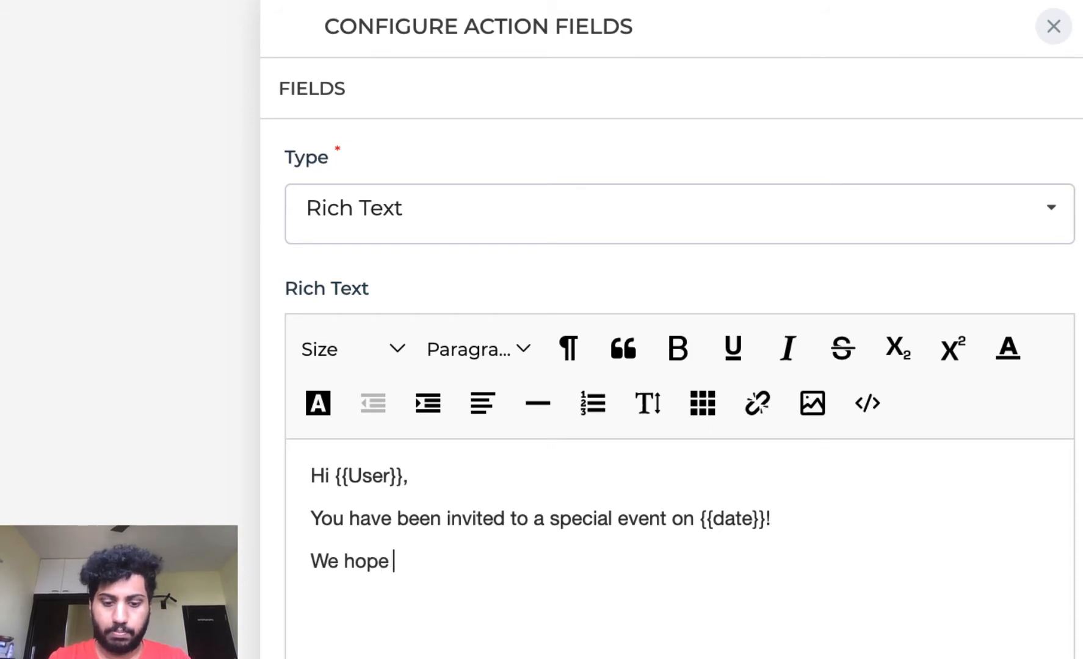
text(you there :))
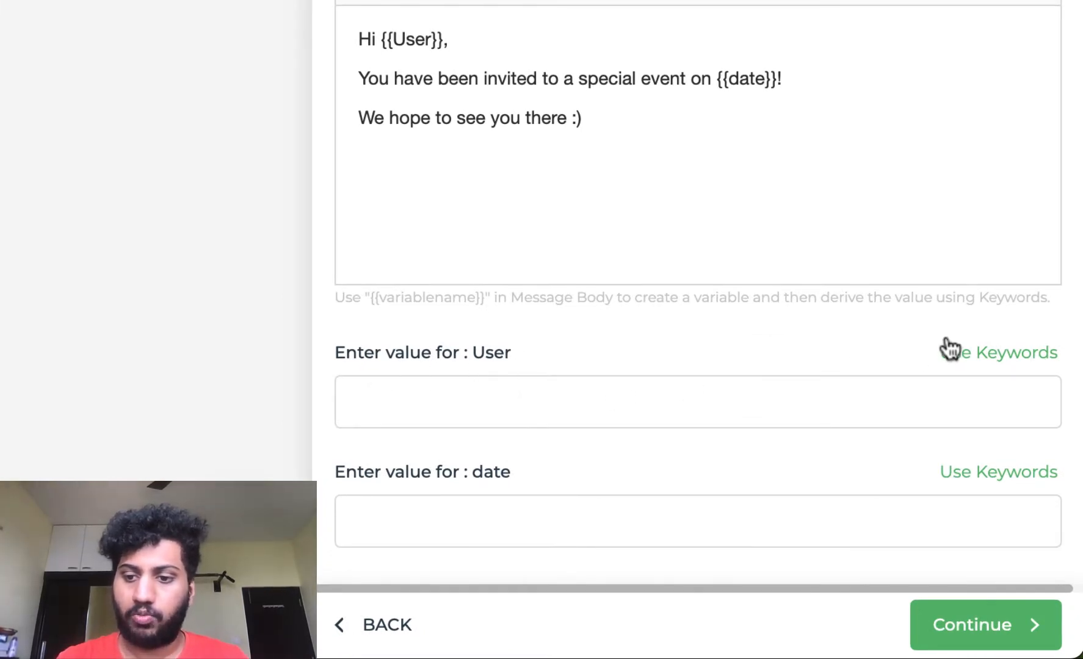
Step: Map the User variable to the USERNAME keyword and the date variable to the eventdate field, and continue to the action configuration
click(1011, 362)
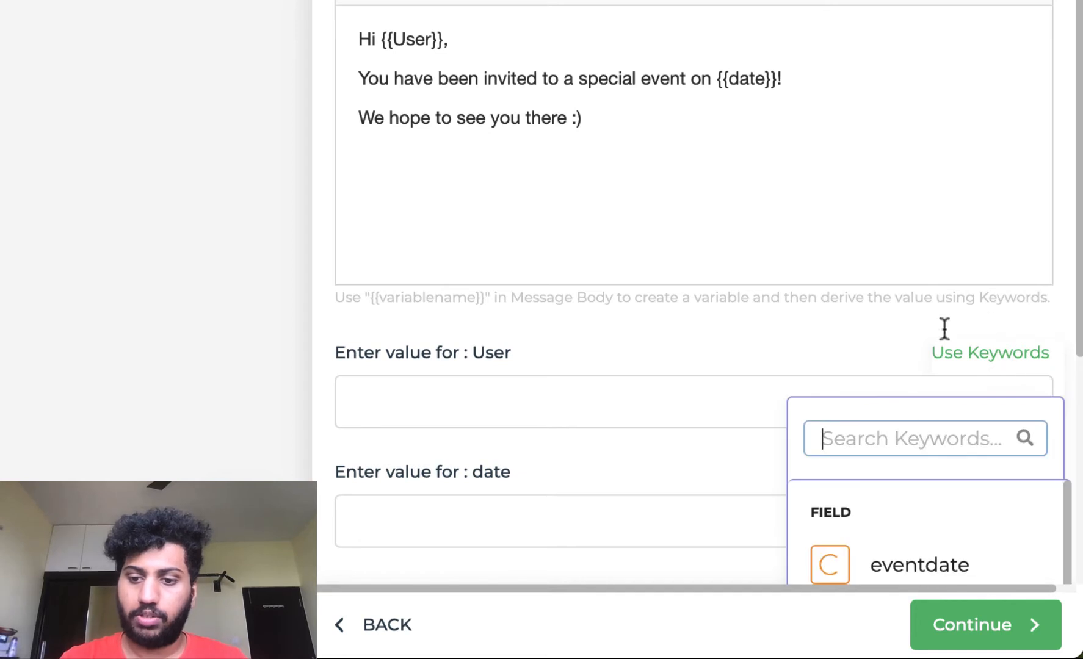
scroll(904, 573, down, 3)
click(932, 511)
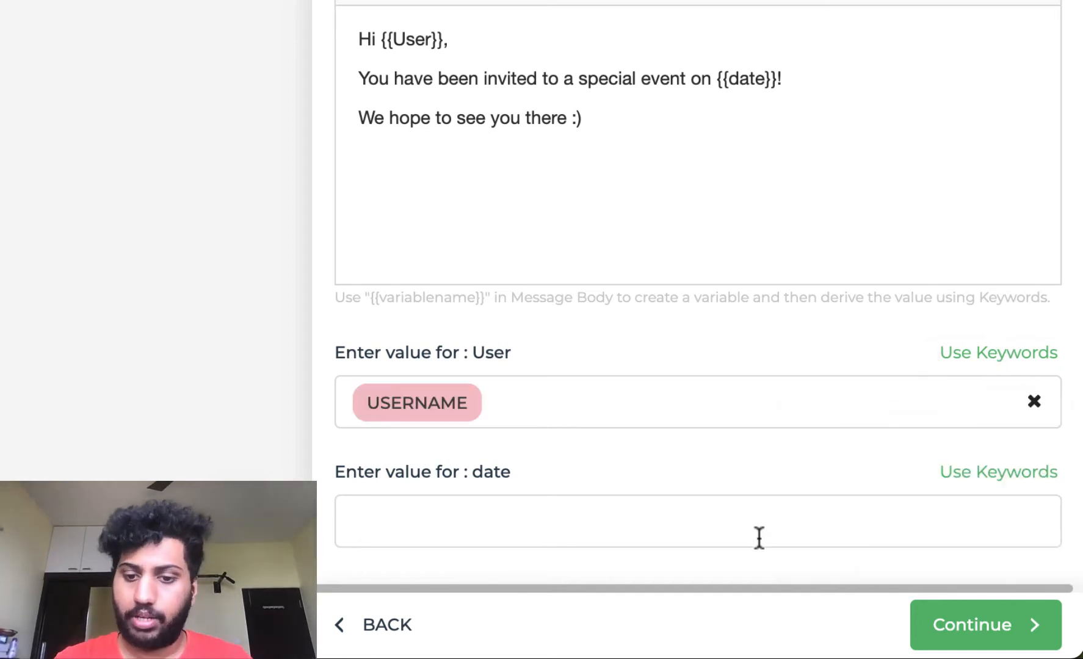
click(958, 473)
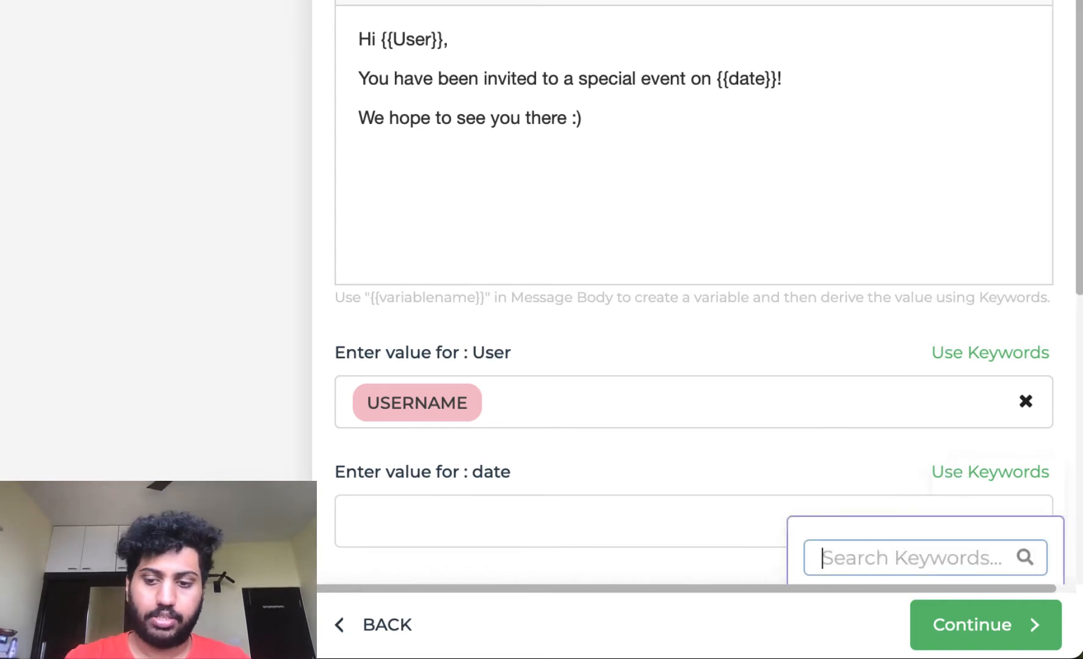
text(eve)
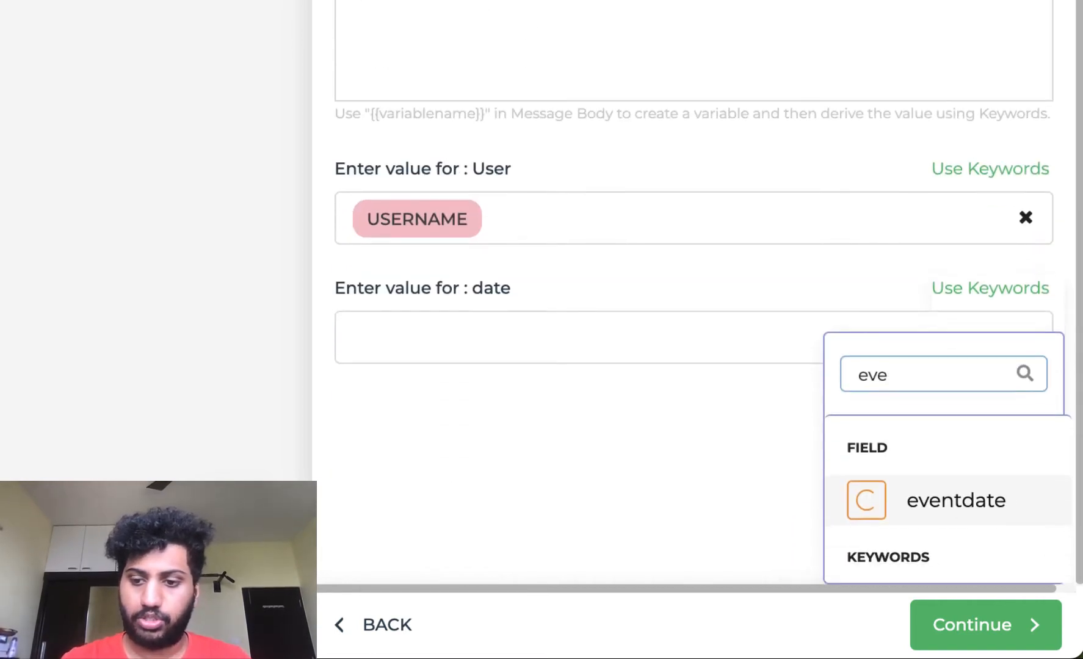
click(929, 502)
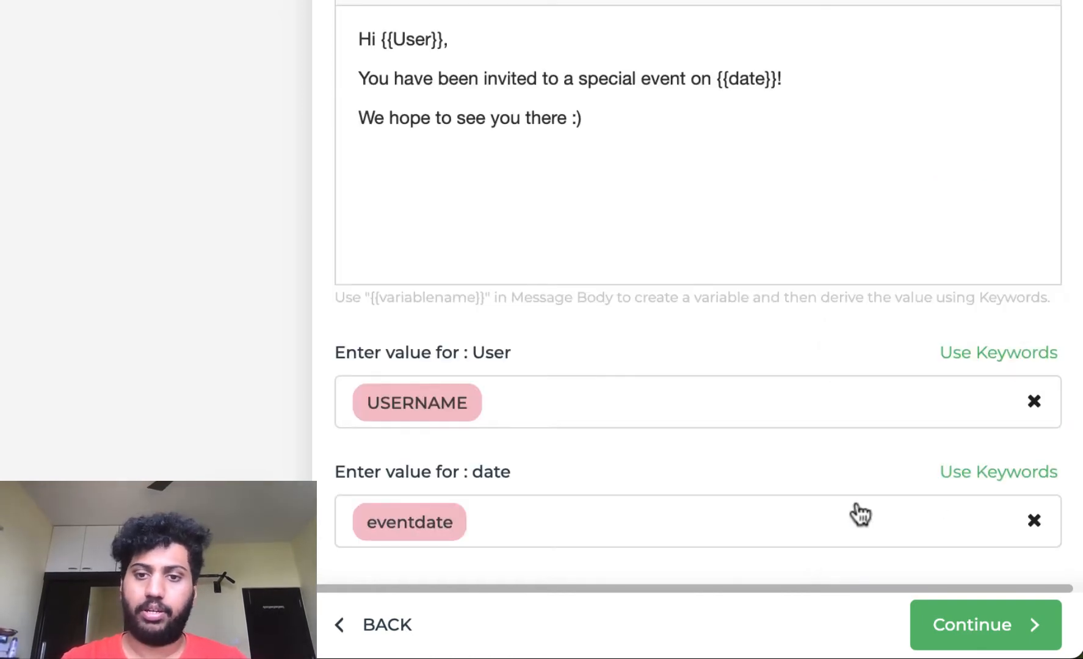
click(988, 638)
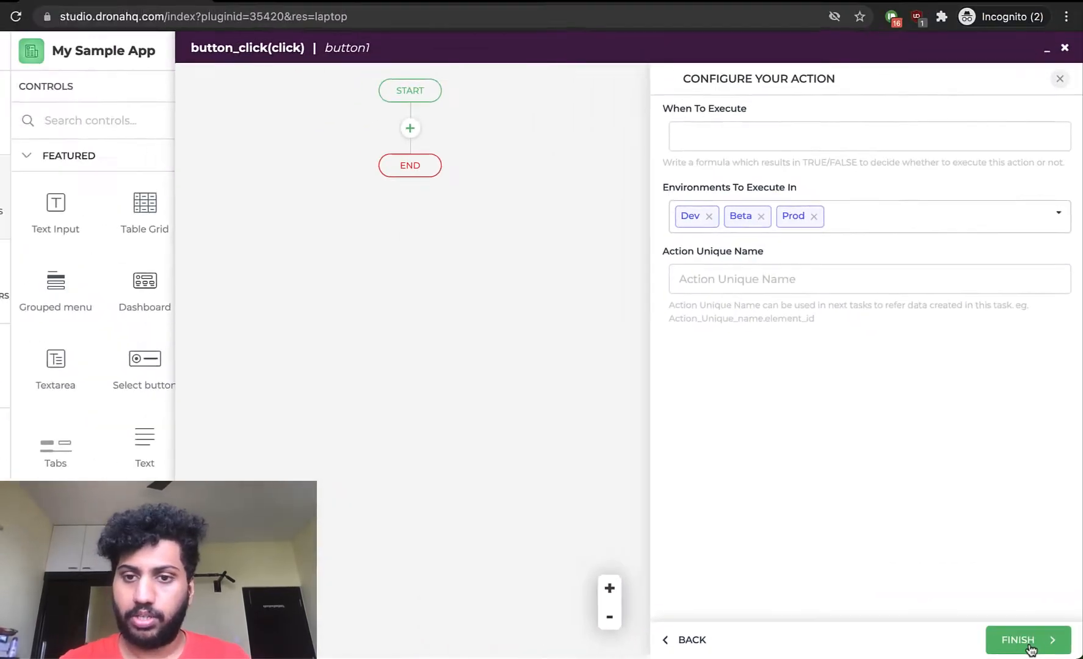
Step: Give the message action the unique name set_msg and finish adding it to the click flow
click(719, 272)
text(set)
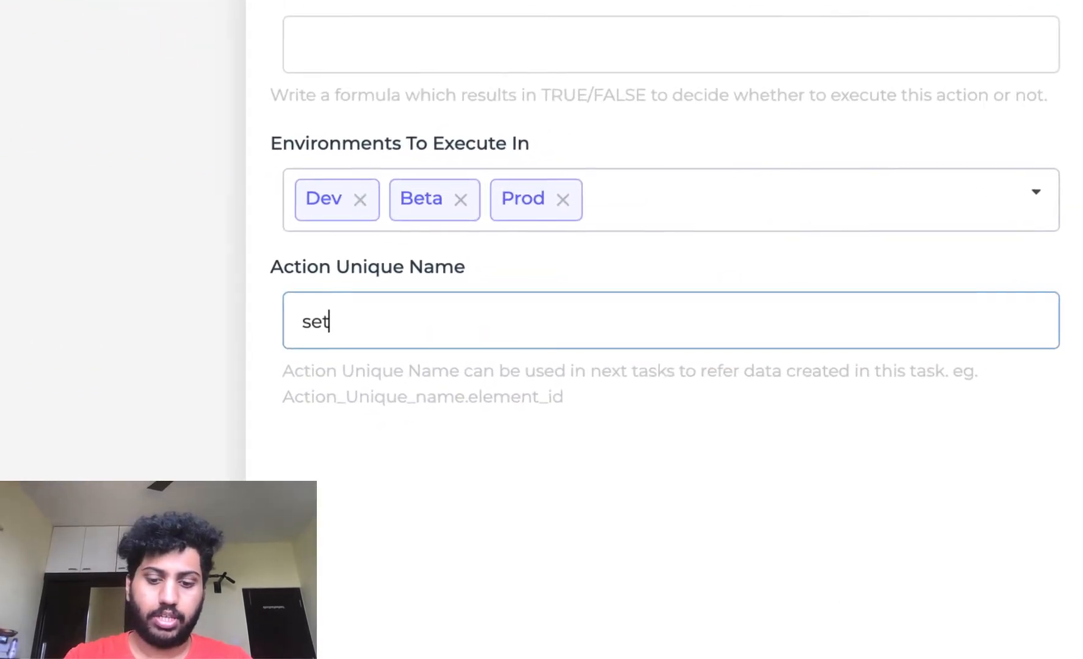
text(_msg)
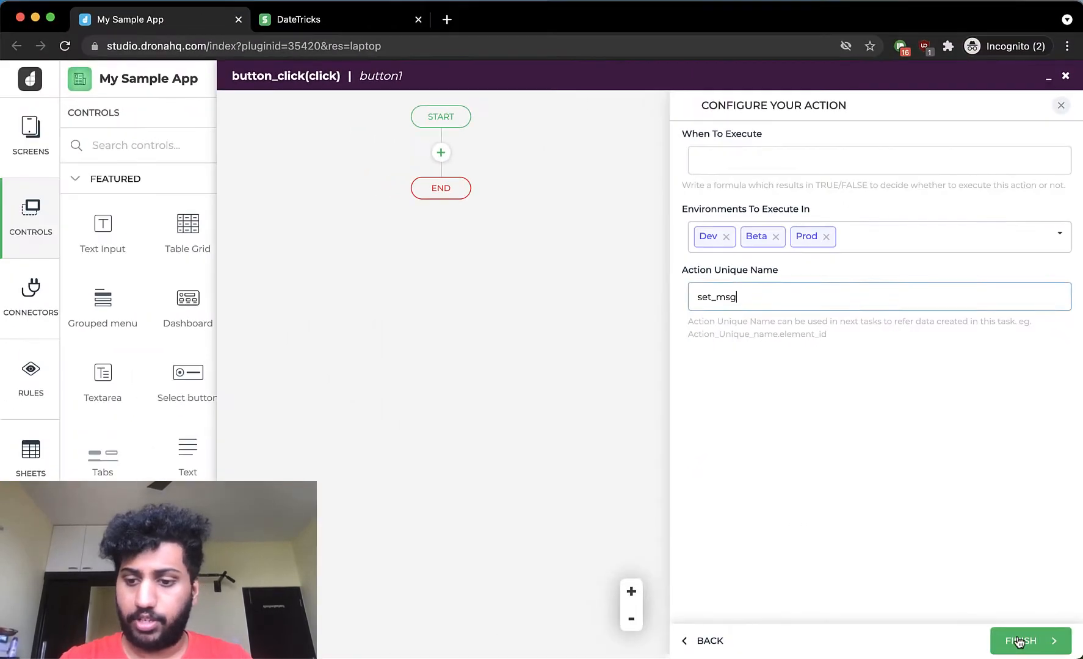
click(1018, 642)
Step: Add an Email action after set_msg in the click flow and continue to its fields
click(648, 233)
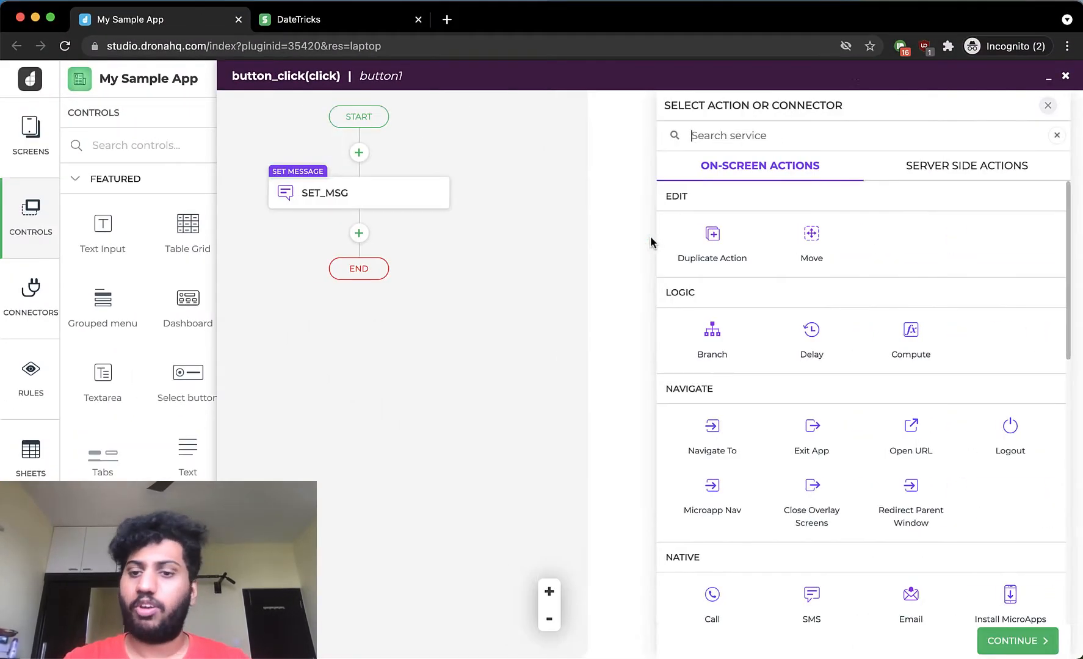
scroll(874, 437, down, 2)
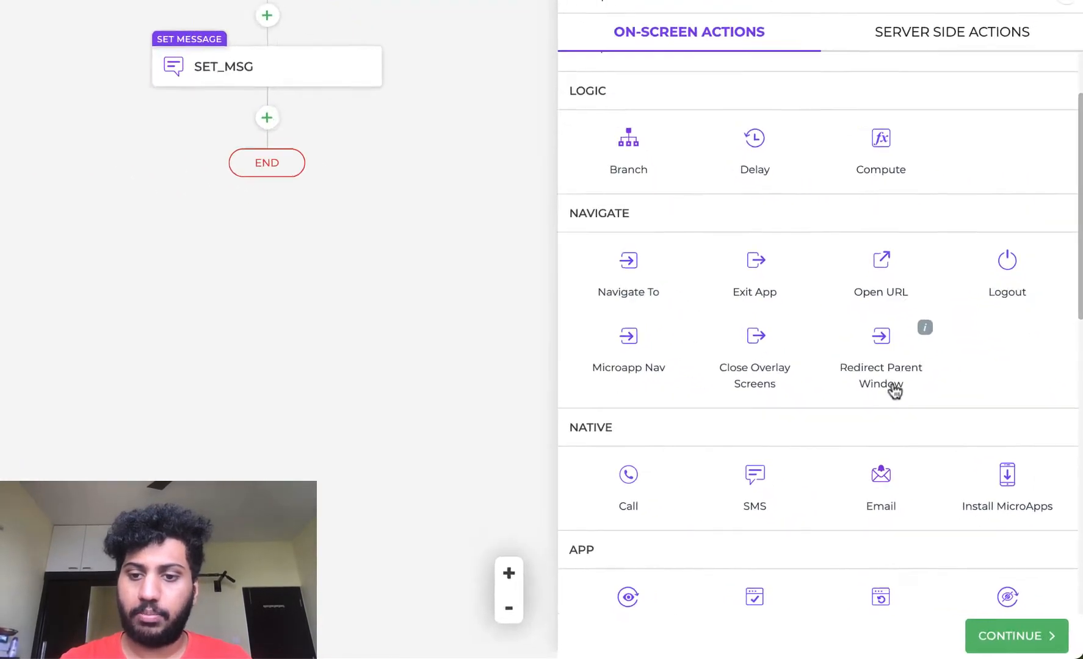
click(928, 517)
click(1023, 638)
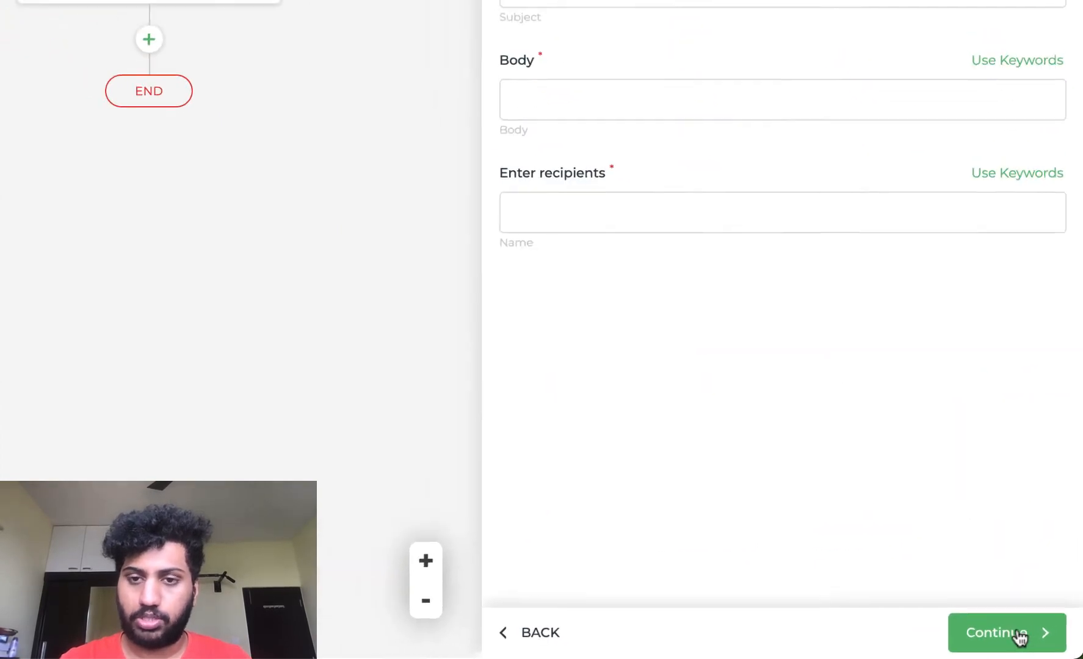
Step: Set the email subject to "Event Invitation" and use the set_msg.MESSAGE output as the body
text(Event Invitation)
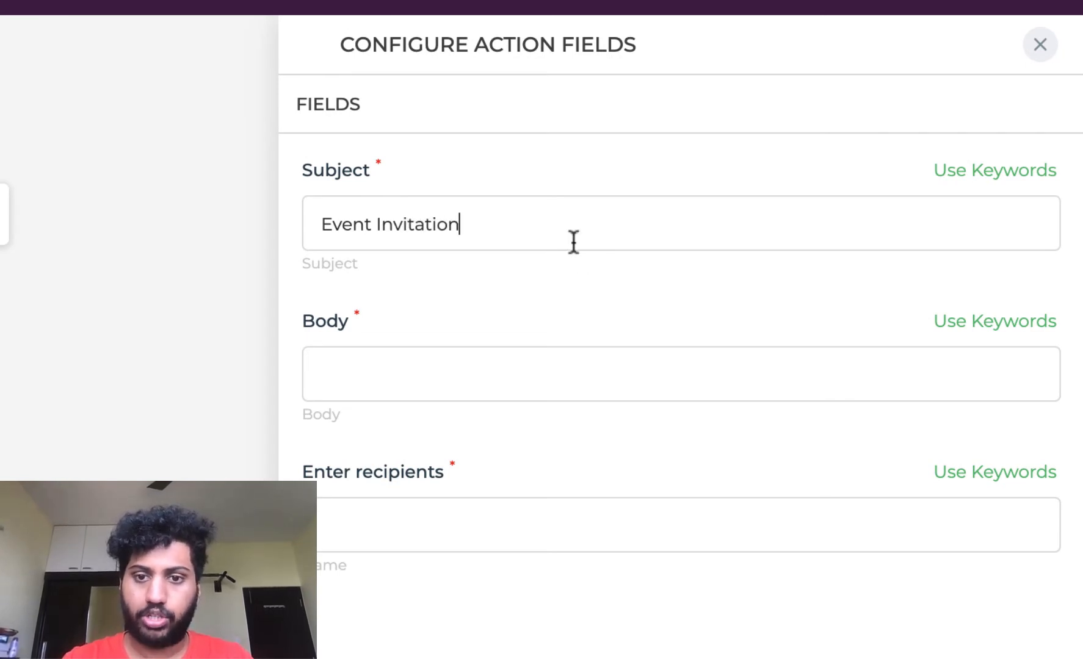
click(583, 377)
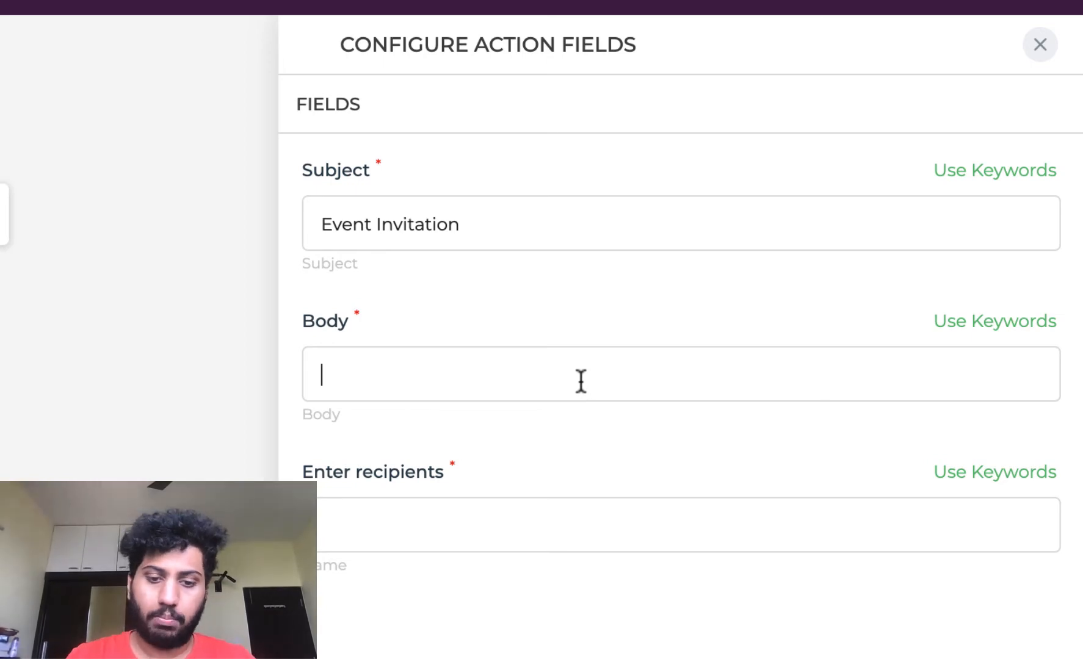
click(1016, 337)
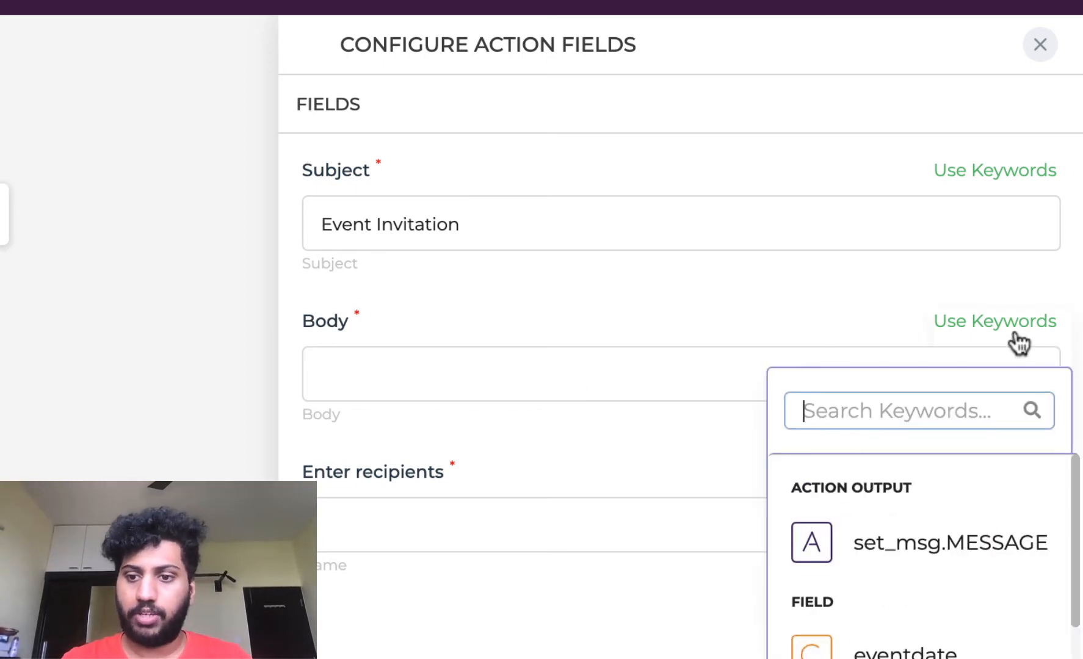
click(912, 563)
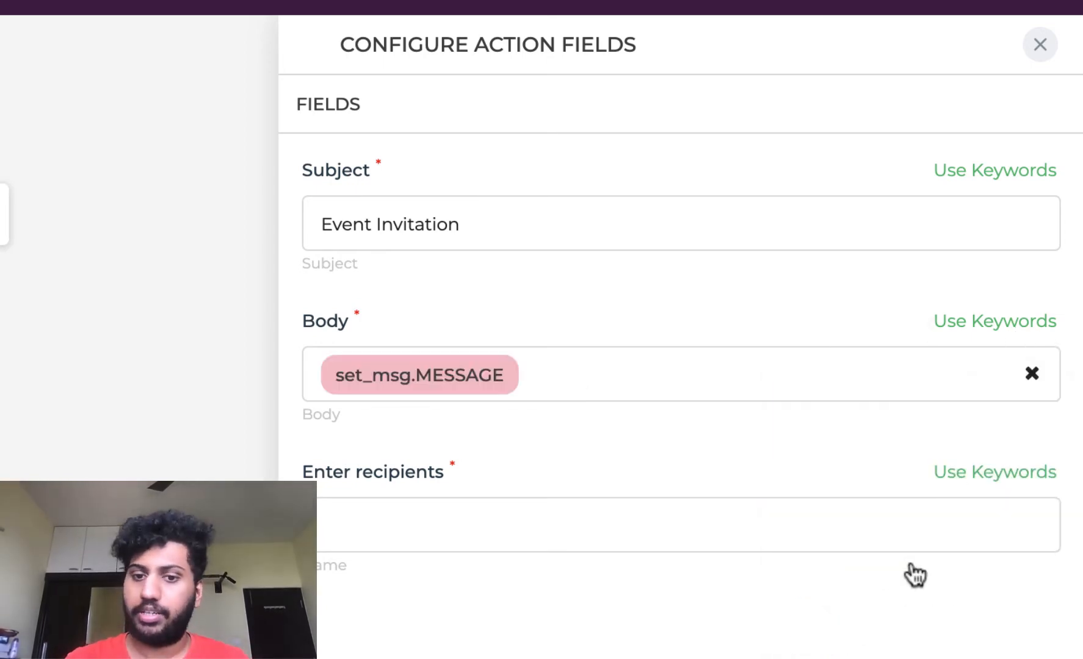
Step: Set the email recipients to the USEREMAIL keyword and continue to the action configuration
click(964, 479)
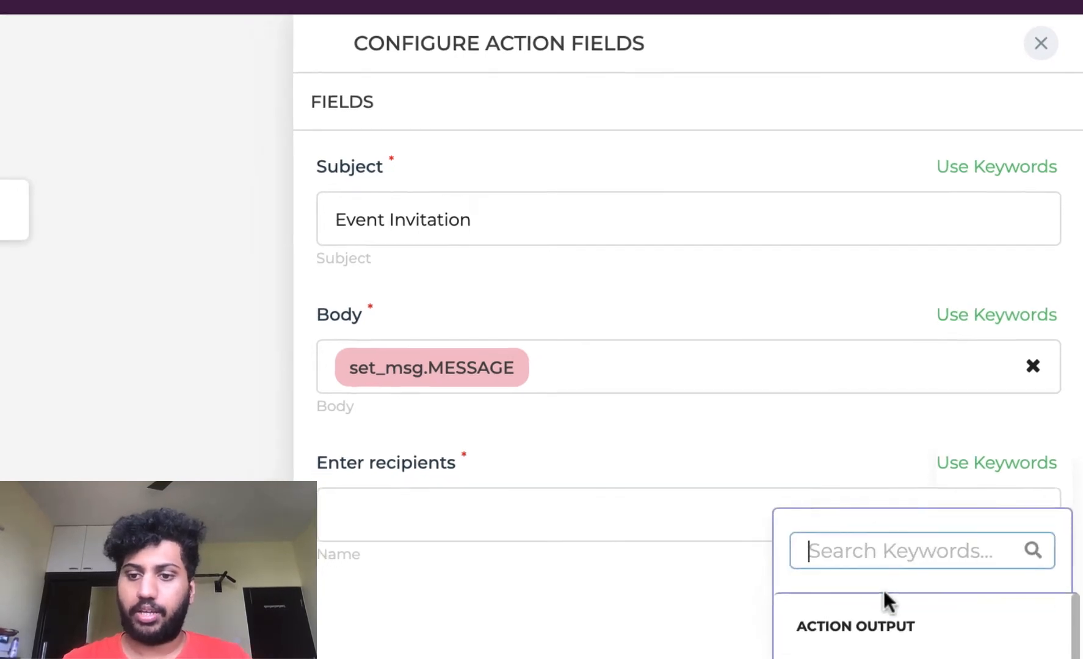
text(USE)
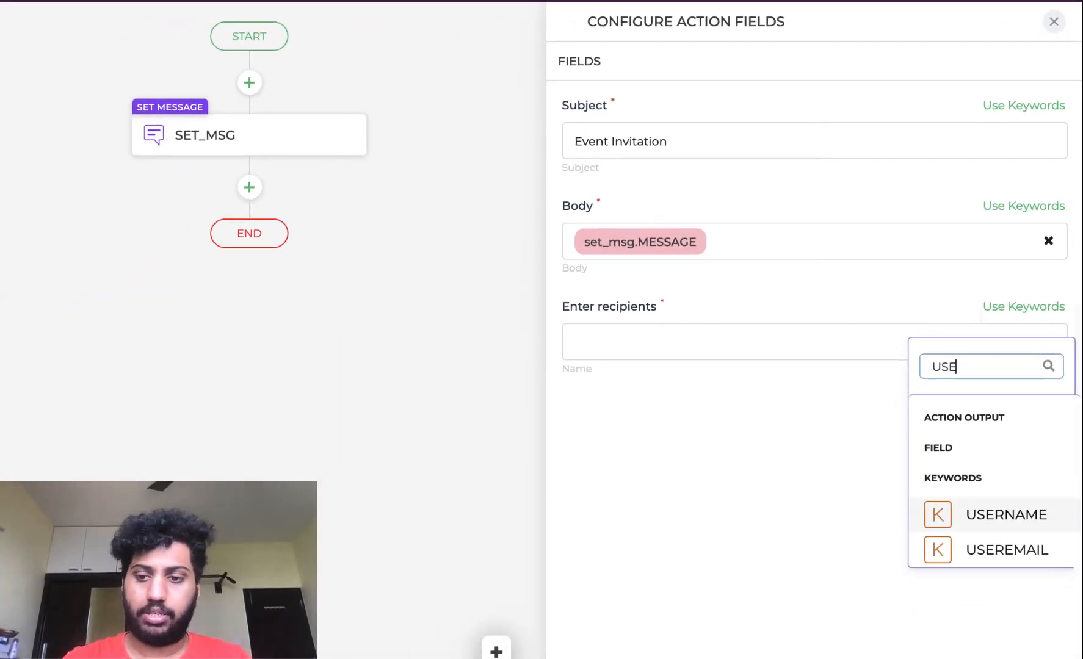
click(969, 559)
click(1024, 641)
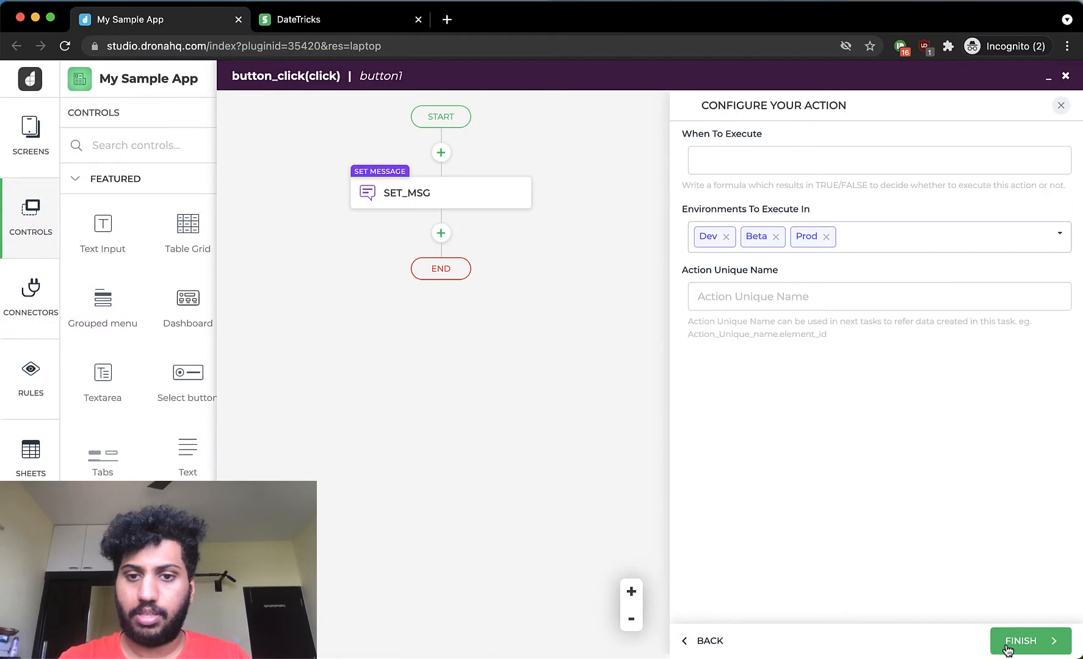
Step: Give the email action the unique name send_mail, finish adding it, and close the button's action flow
click(794, 303)
text(set)
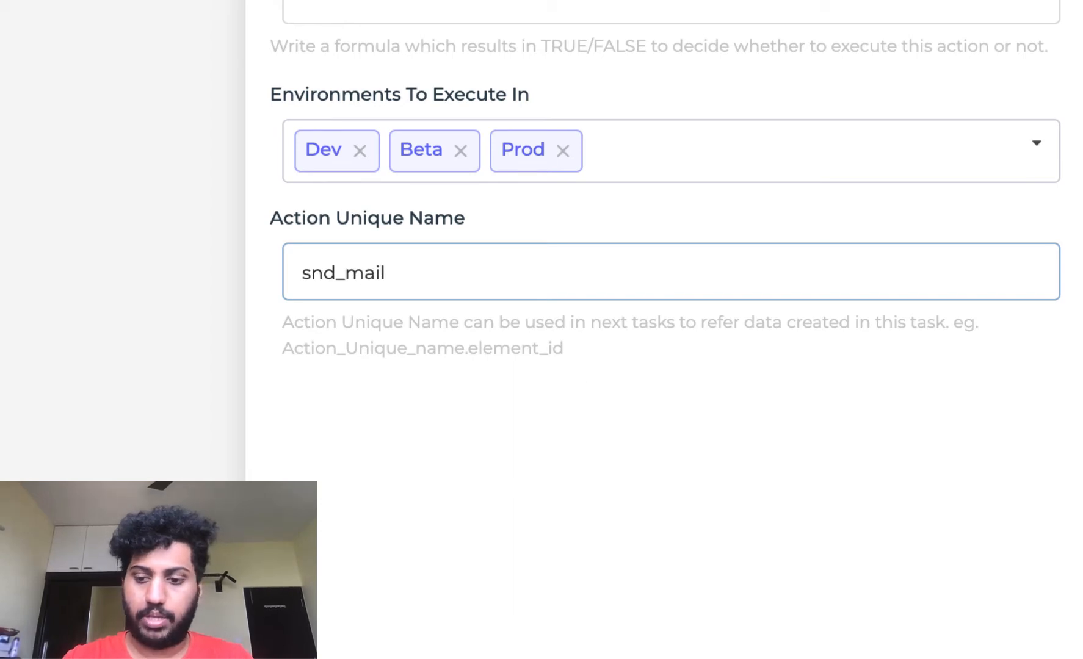
text(e)
click(1023, 642)
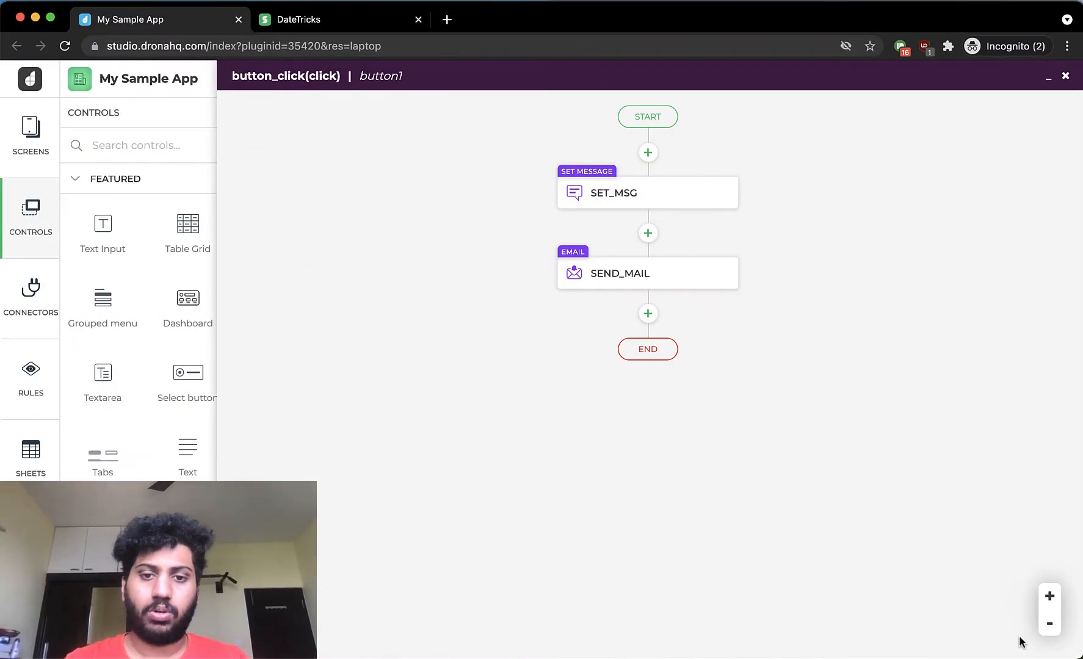
click(1068, 77)
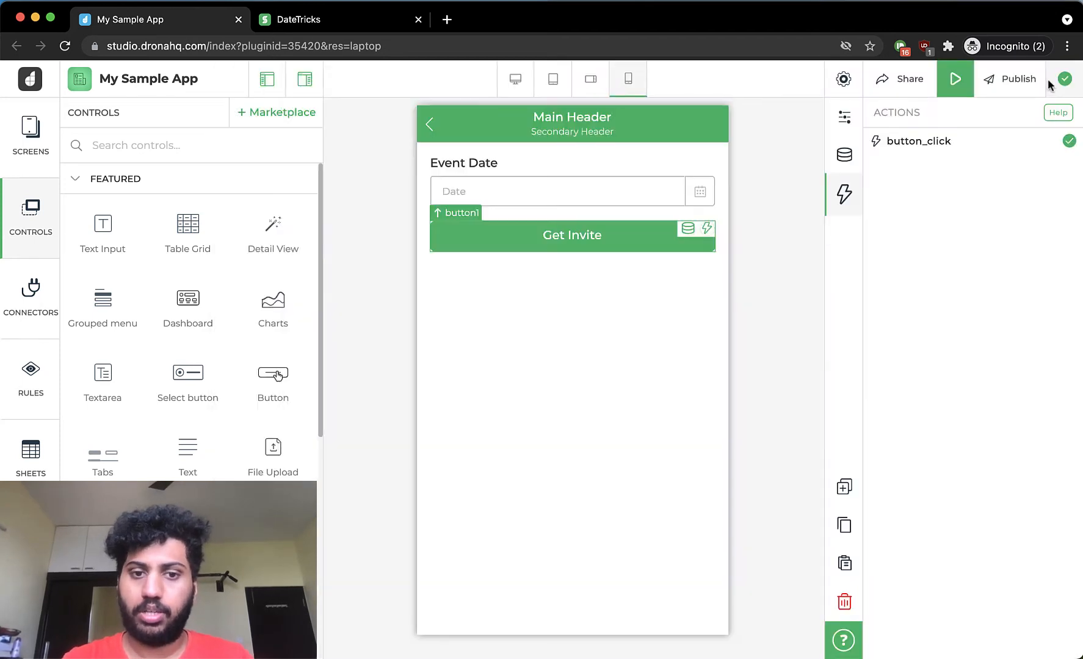
Step: Replace the custom formula bound to the Event Date field with DATE(2021,12,23)
click(648, 187)
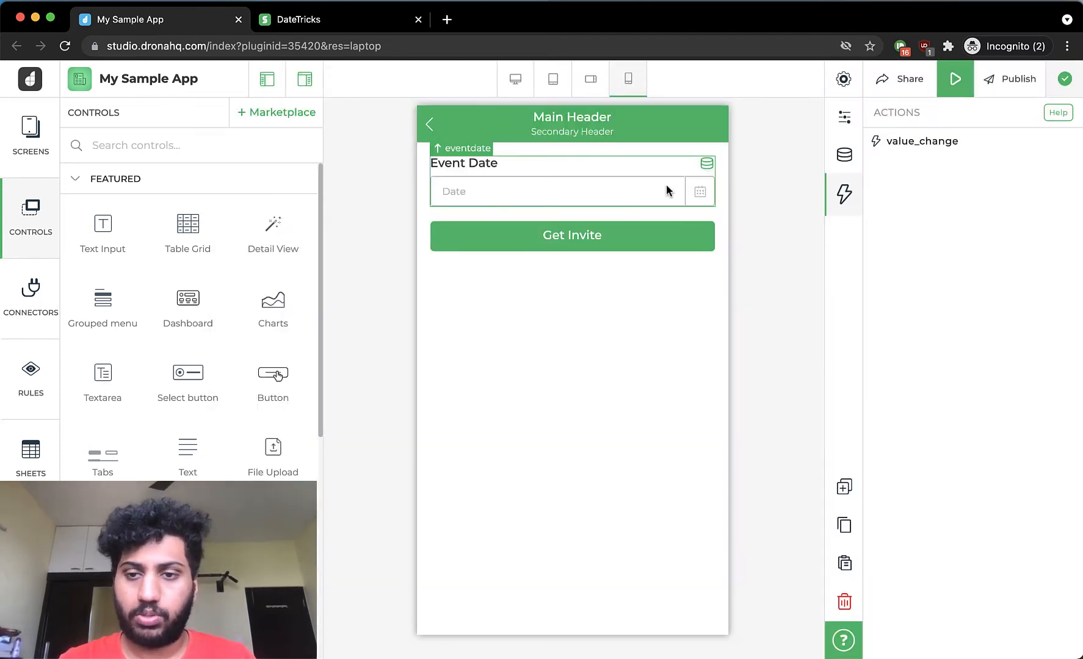
click(844, 155)
click(981, 530)
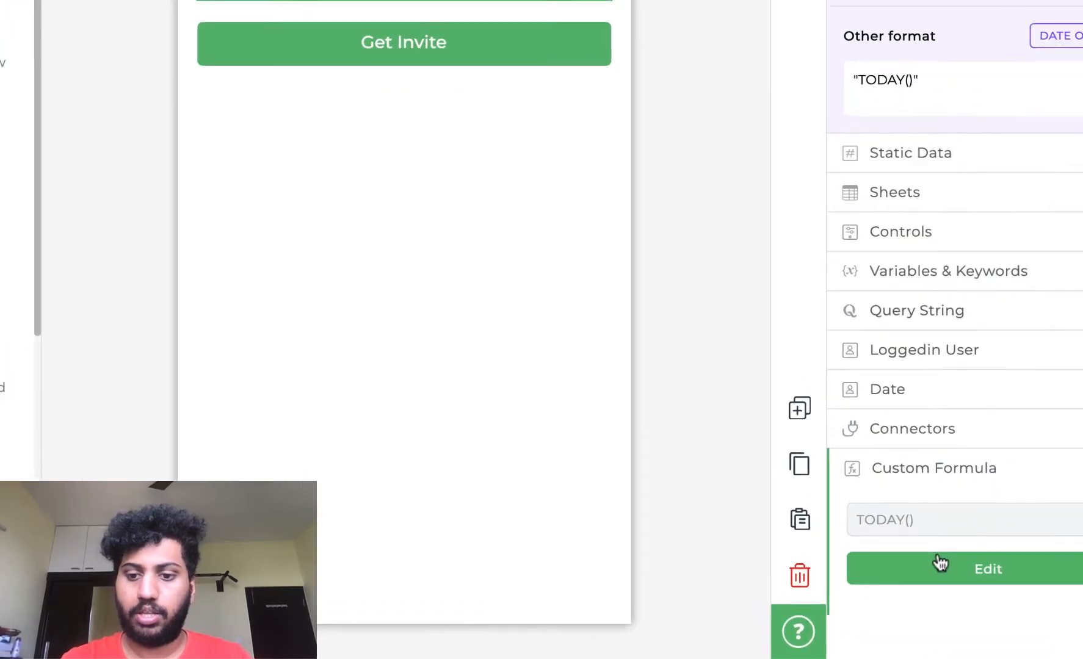
click(945, 597)
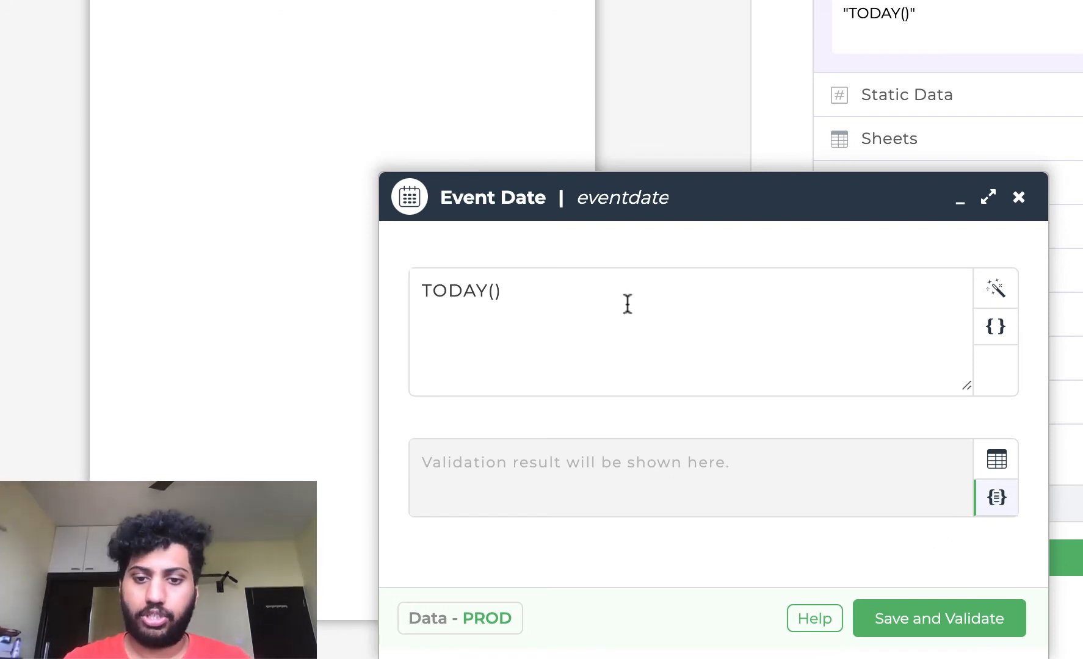
key(shift+Left)
key(shift+Left)
key(shift+Left)
key(shift+Left)
key(shift+Left)
key(shift+Left)
key(shift+Left)
text(DA)
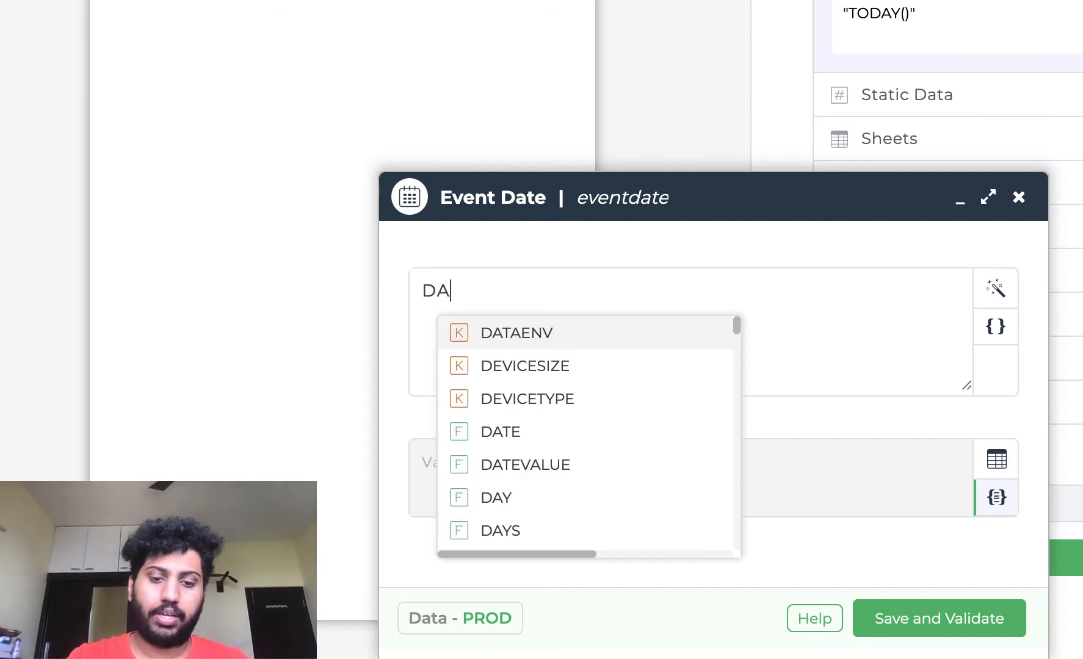
text(TE()
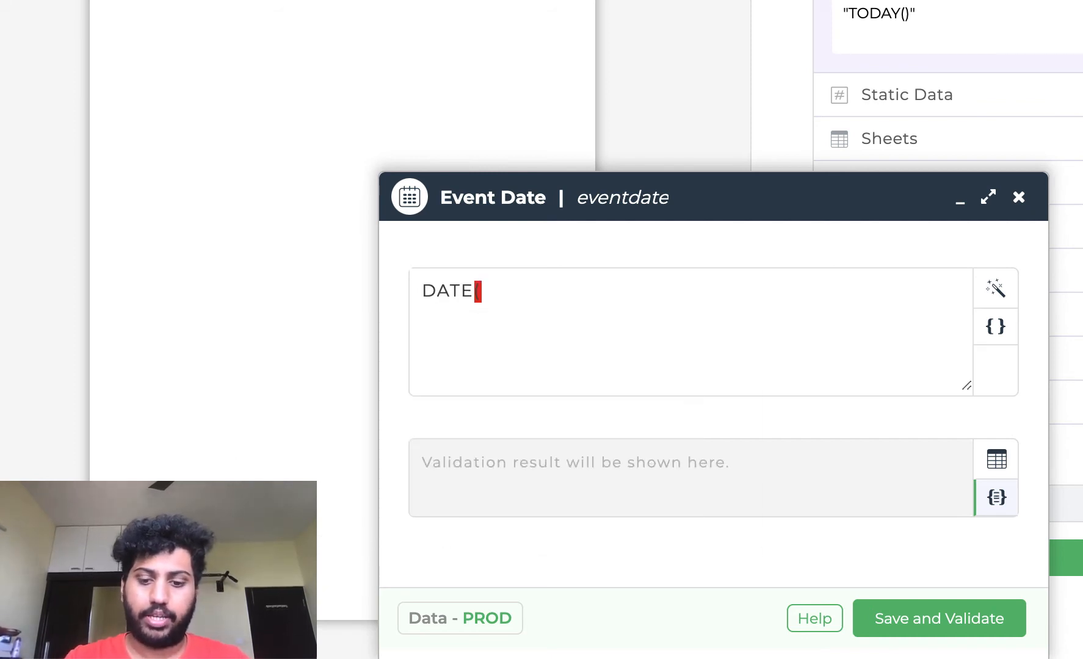
text())
key(Left)
text(2021,12)
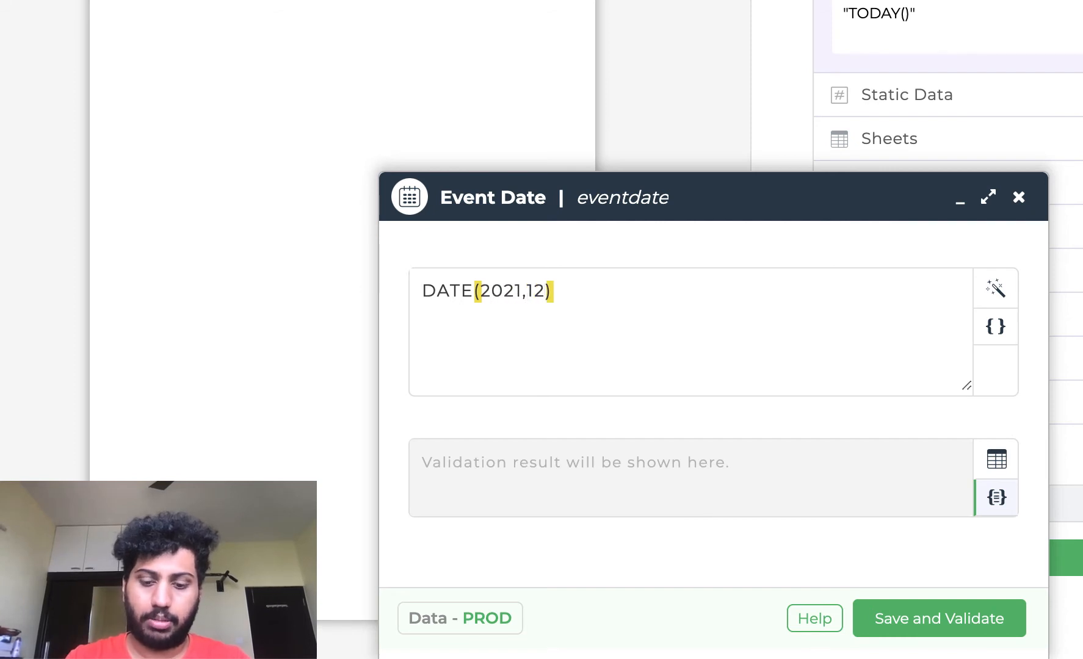
text(,23)
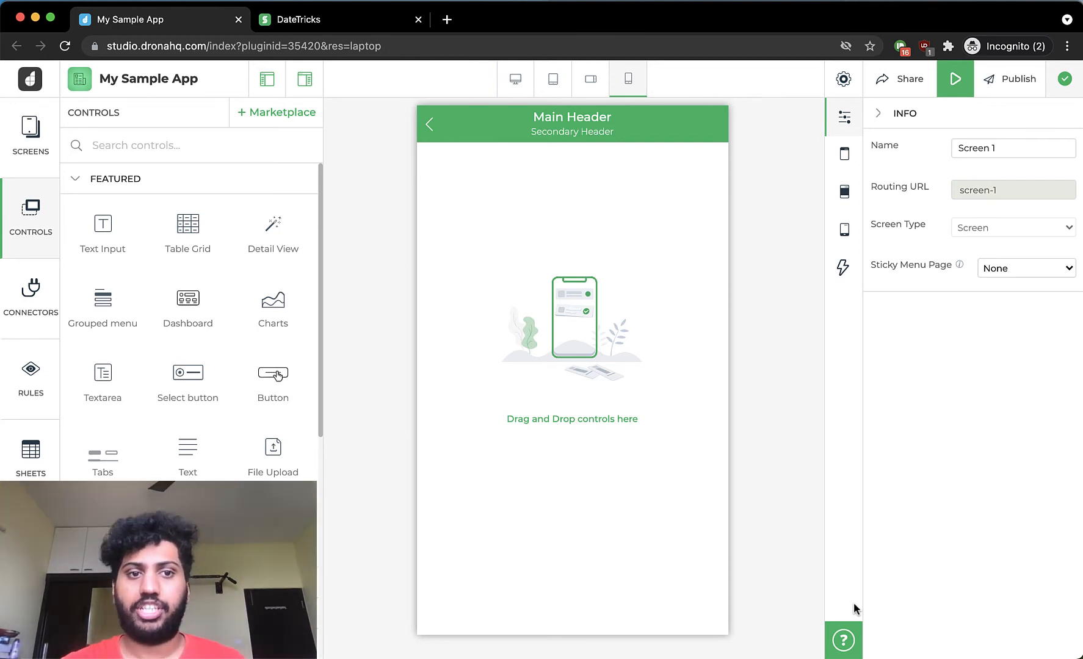
Step: Switch to the DateTricks sheet and add a column named Date_Difference with the Formula type
click(352, 19)
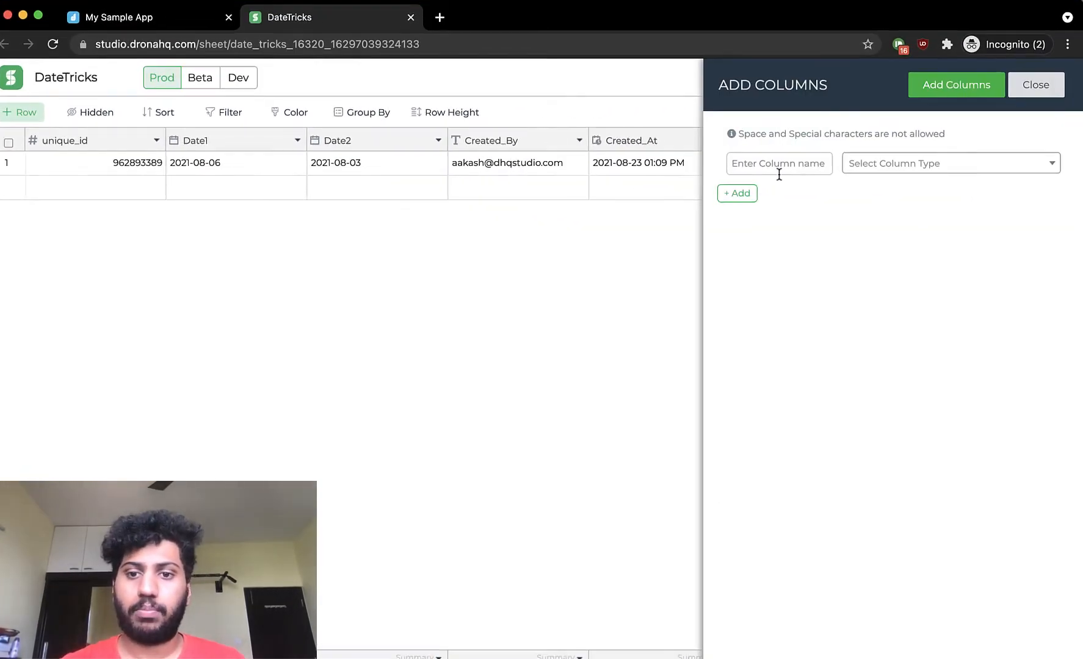
click(779, 171)
text(Da)
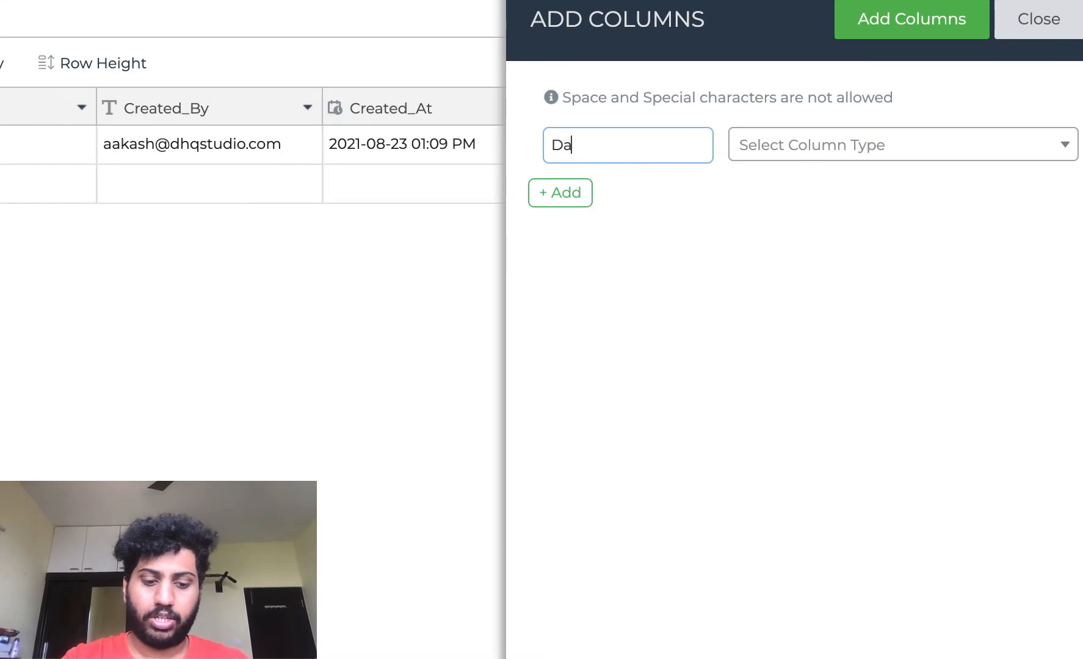
text(te)
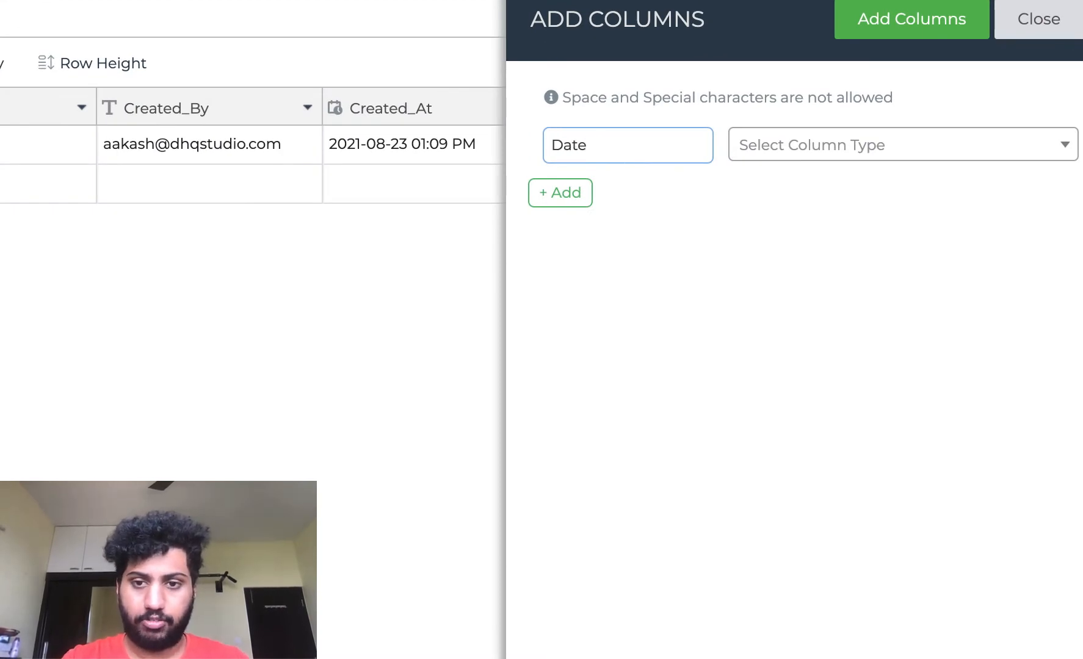
text(DDiffe)
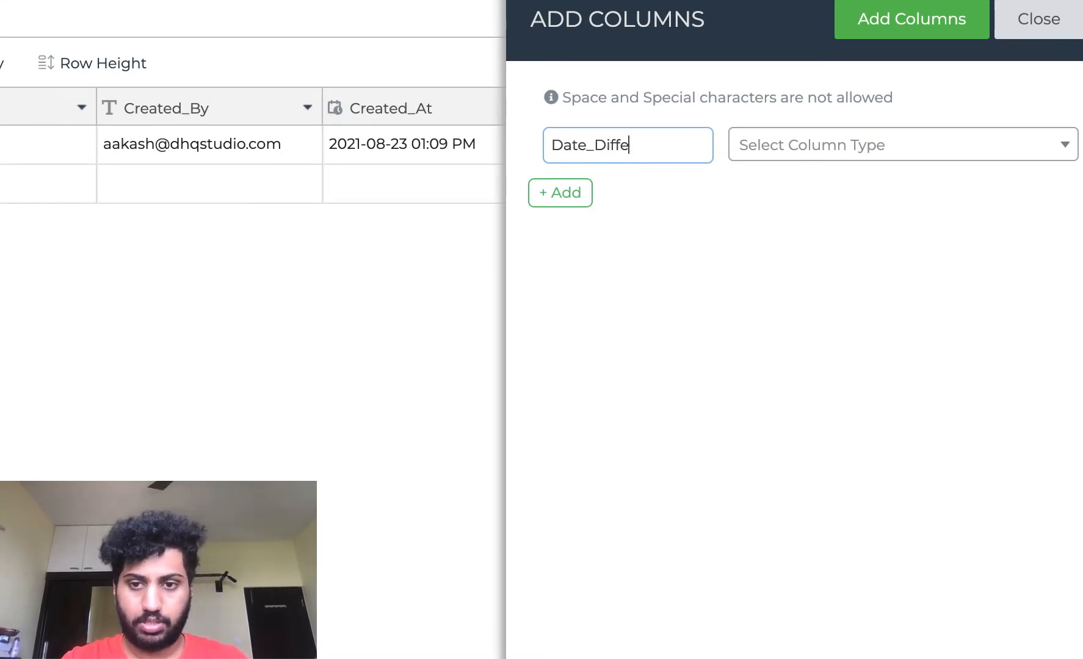
text(rence)
click(864, 120)
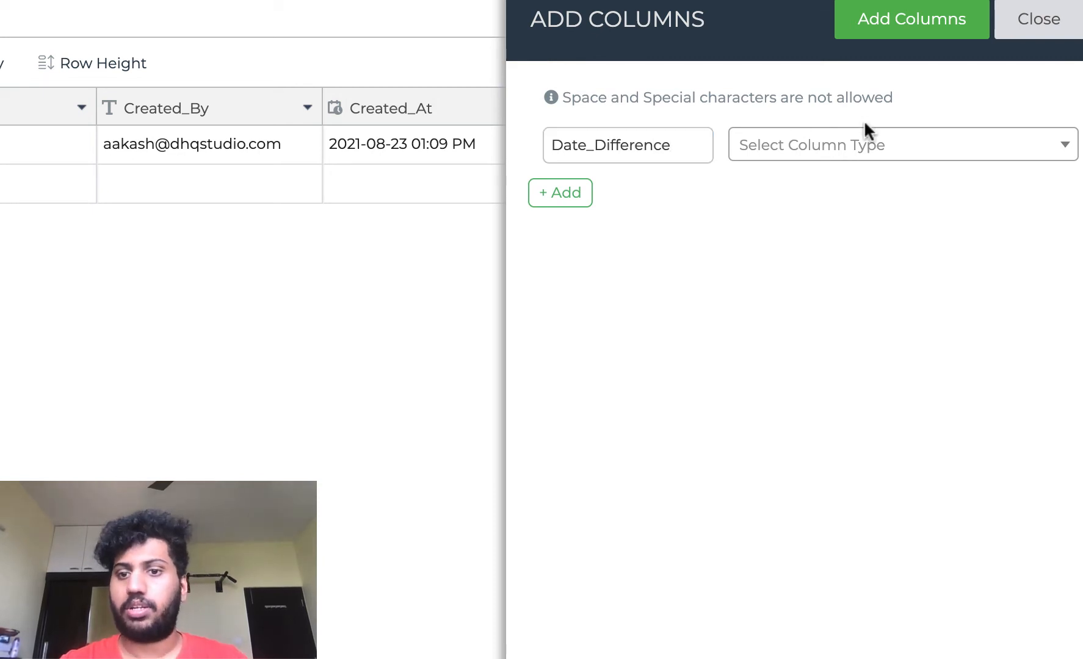
click(861, 141)
scroll(834, 368, down, 5)
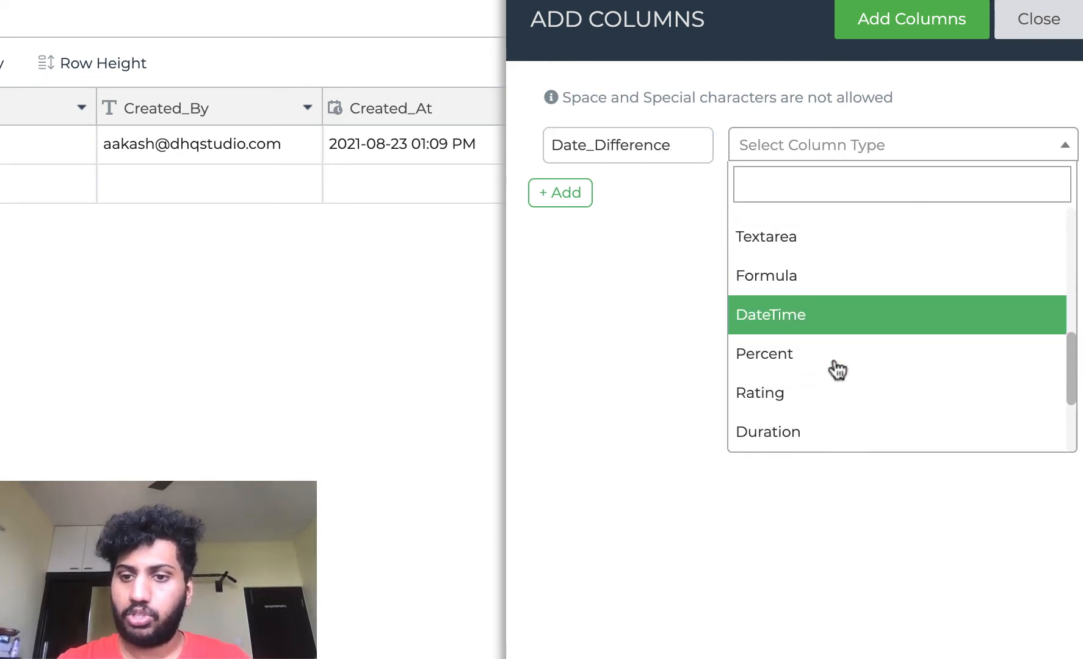
click(809, 277)
click(919, 19)
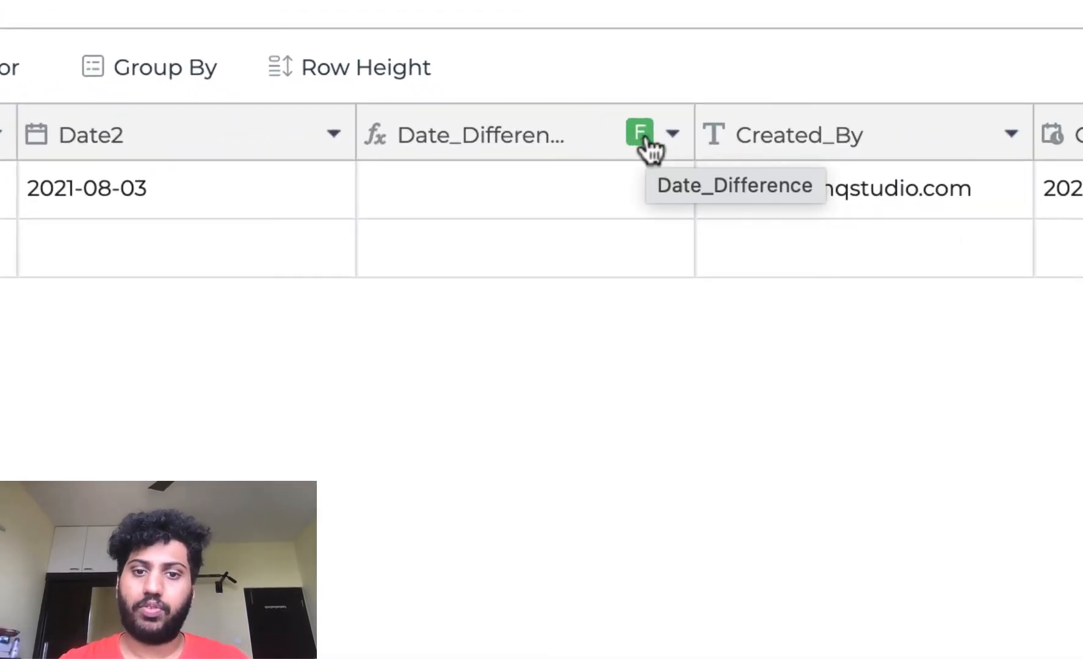
Step: Open the formula editor of the Date_Difference column and write the formula Date1 - Date2
click(641, 136)
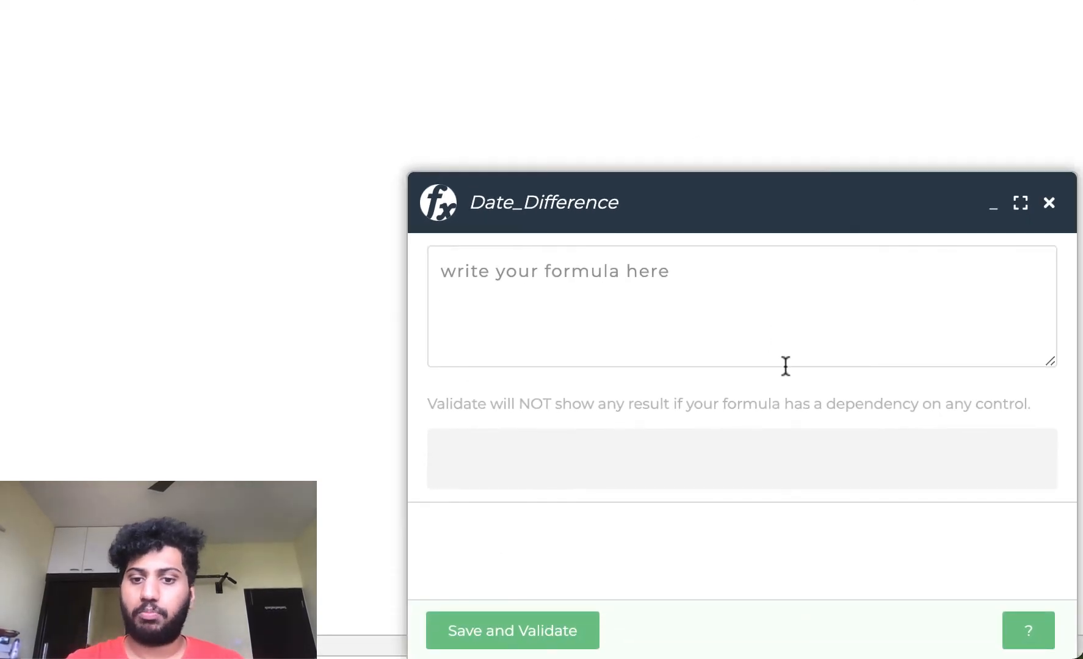
click(826, 321)
text(Date1)
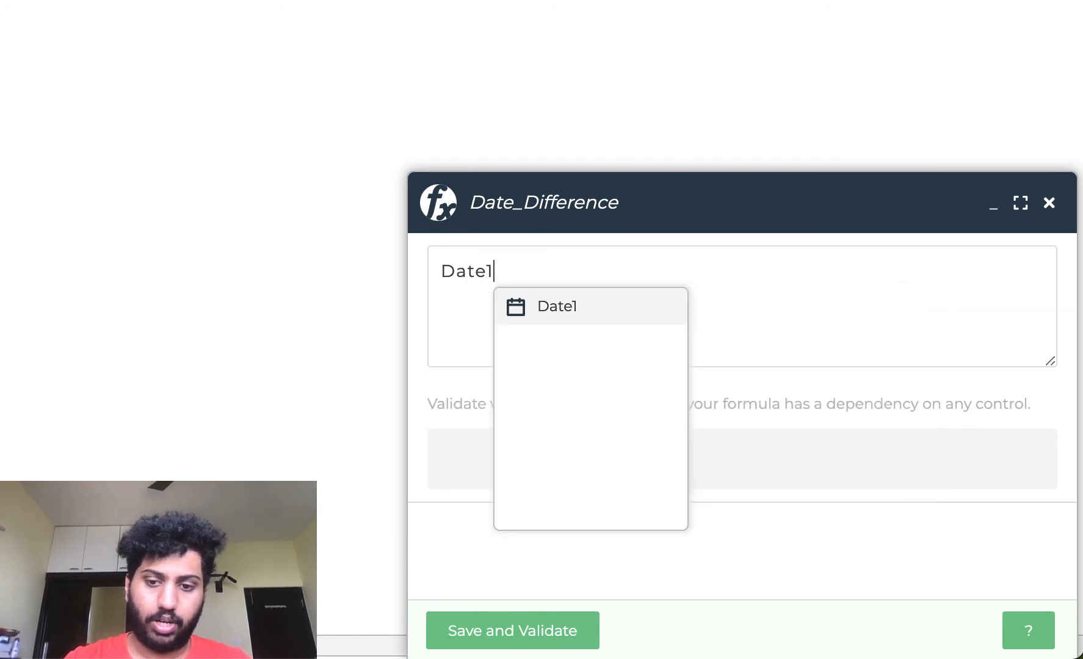
text( - Date2)
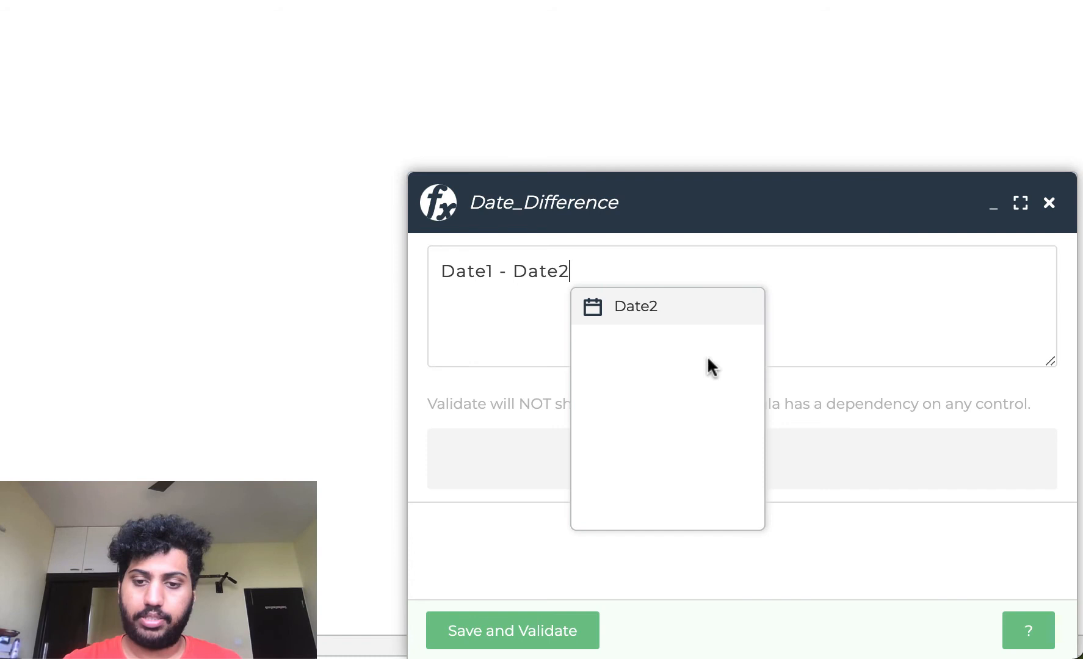
click(561, 340)
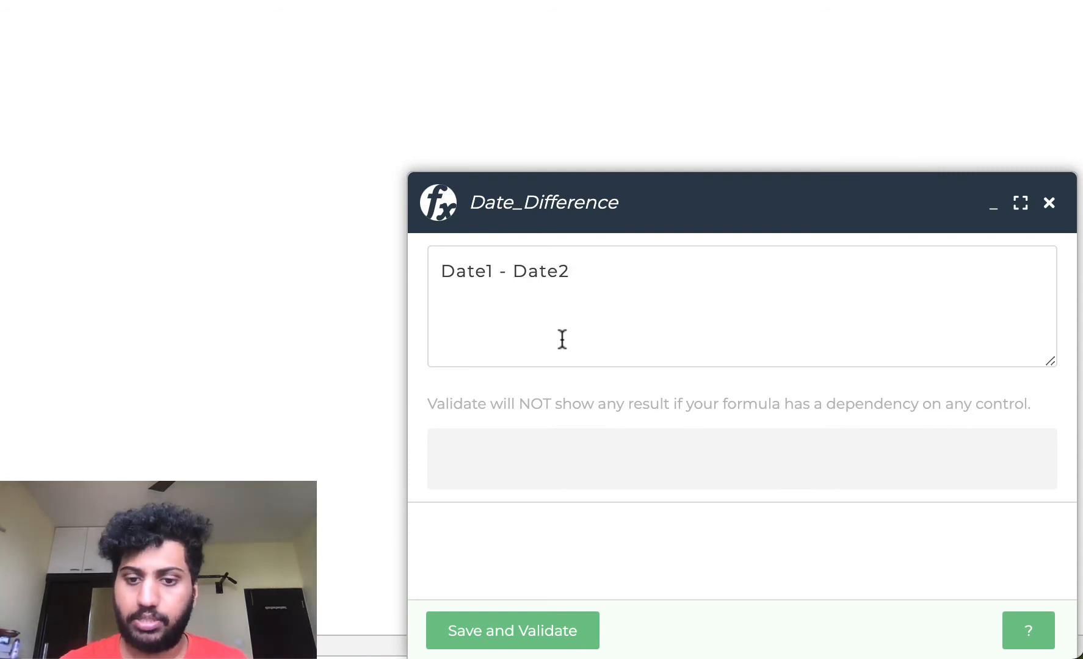
Step: Change the Date_Difference formula to ((Date1 - Date2)/1000/86400), then save and validate it
click(442, 274)
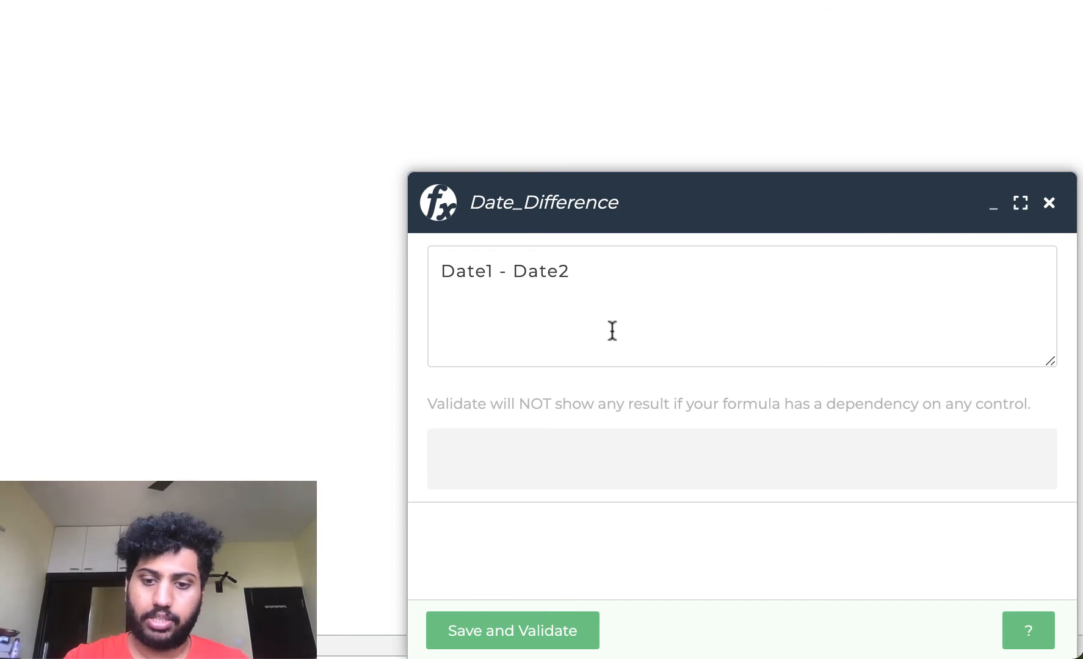
text((()
click(682, 278)
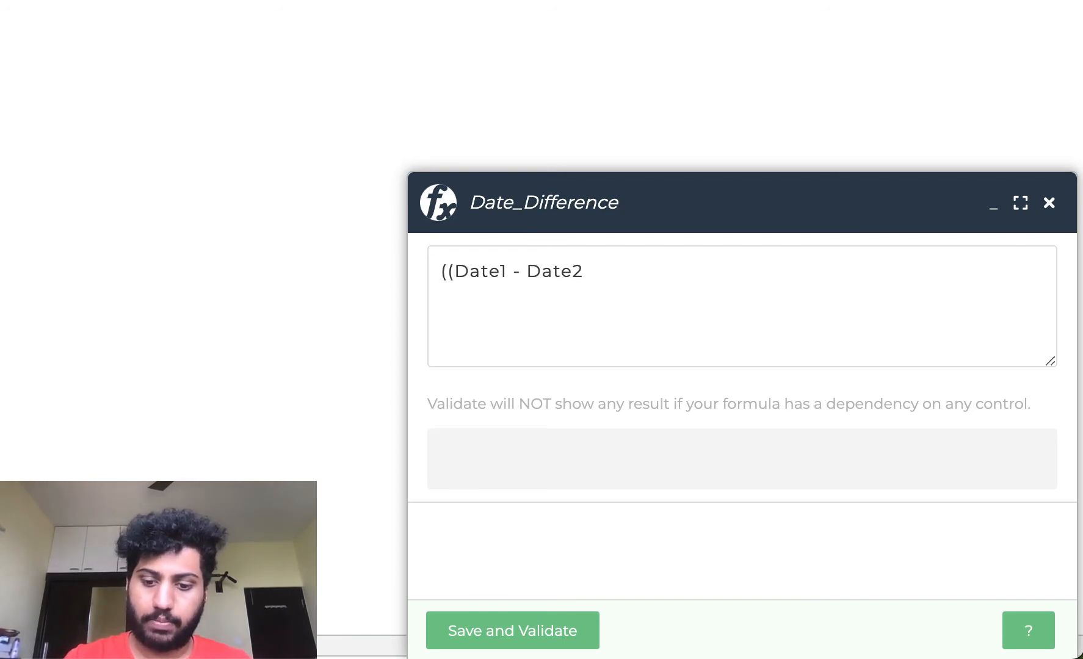
text())/100)
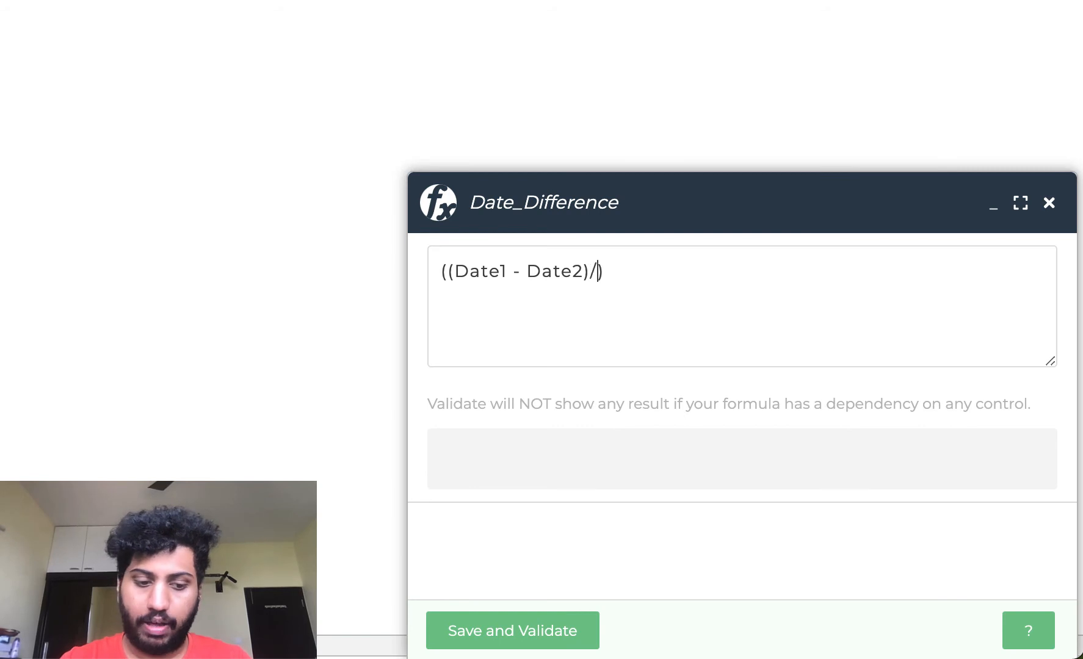
text(0)
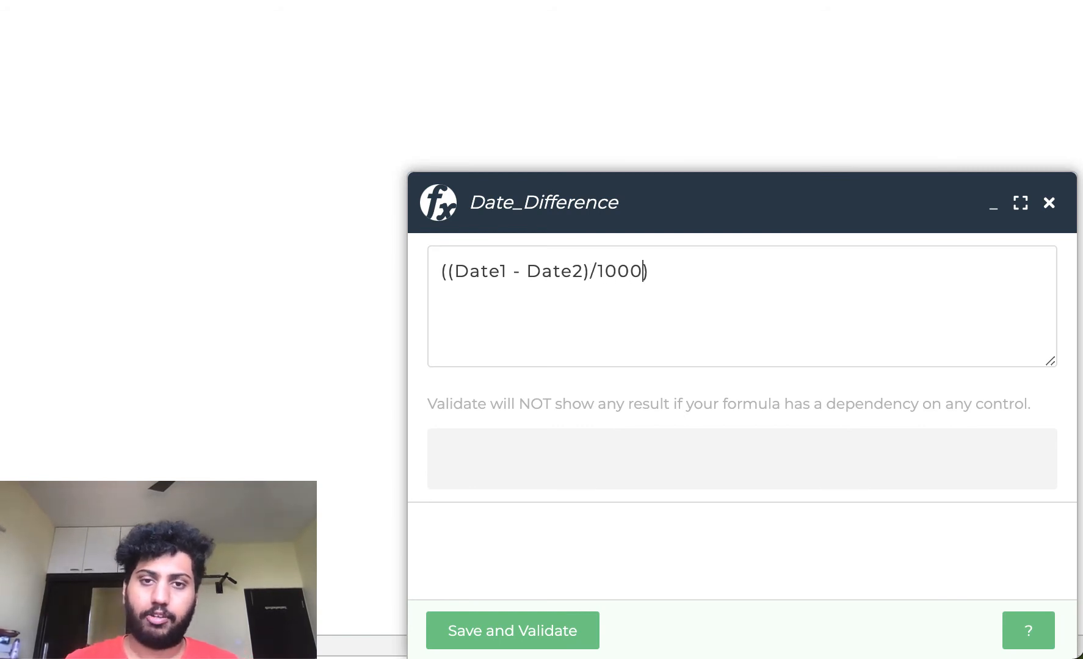
text(/)
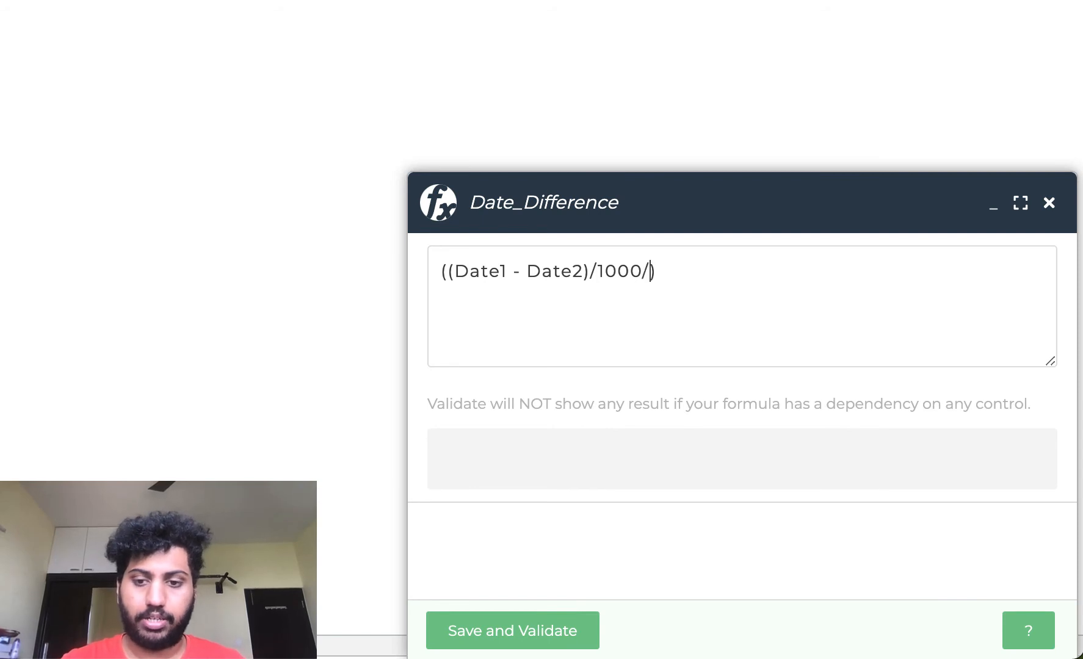
text(86400)
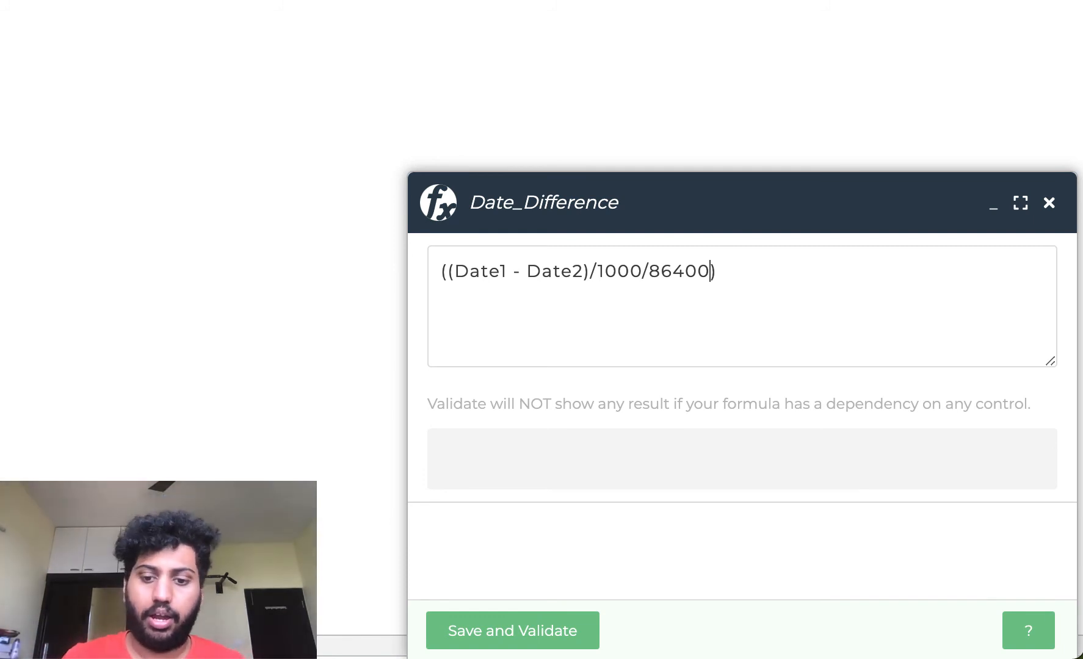
click(524, 632)
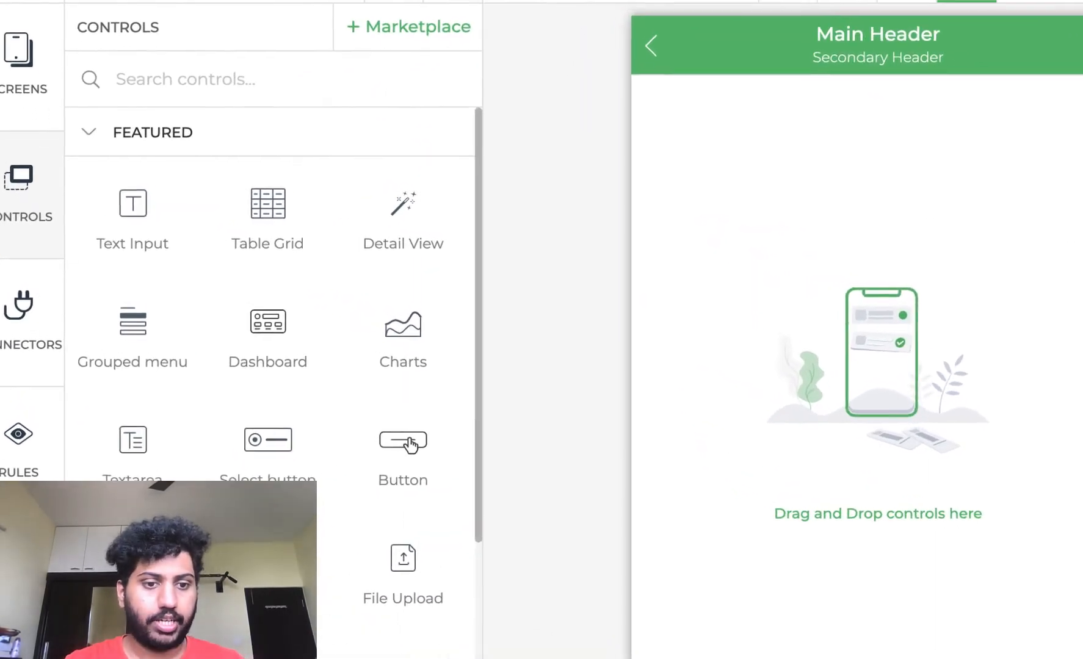
Step: Add a Date control to the empty app screen and place a Text Input control below it
click(231, 83)
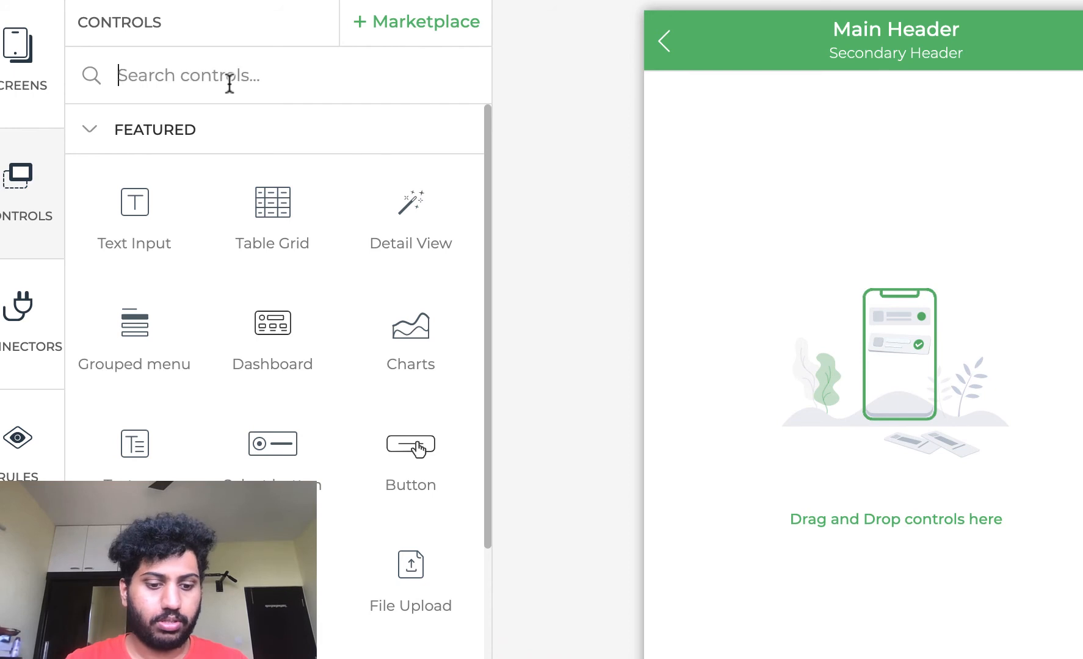
text(dat)
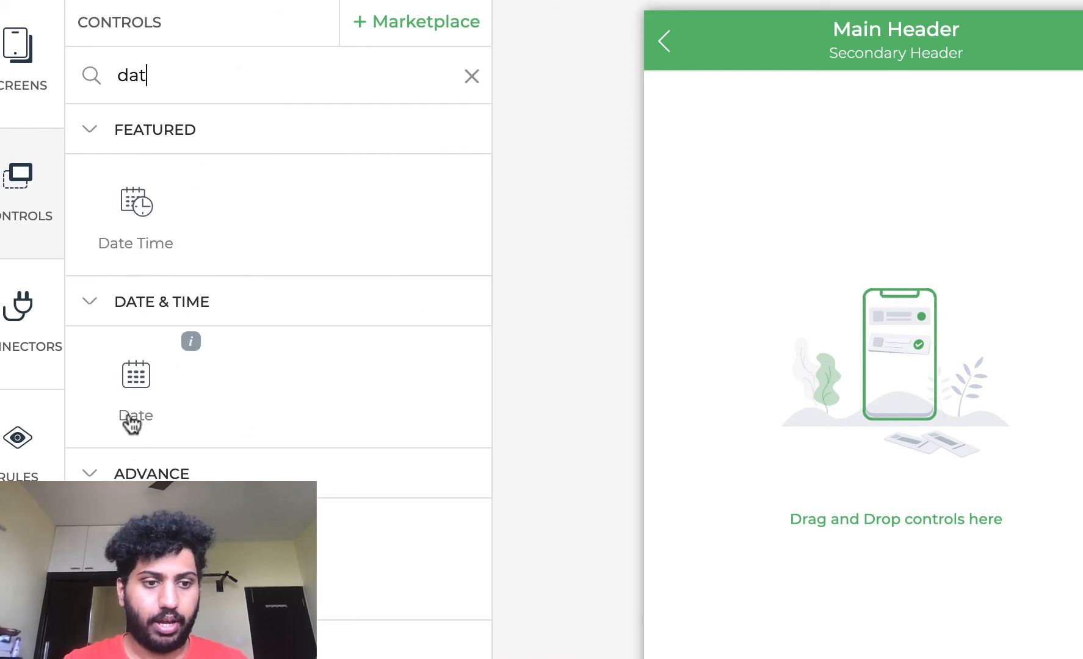
drag(133, 422, 750, 224)
click(472, 76)
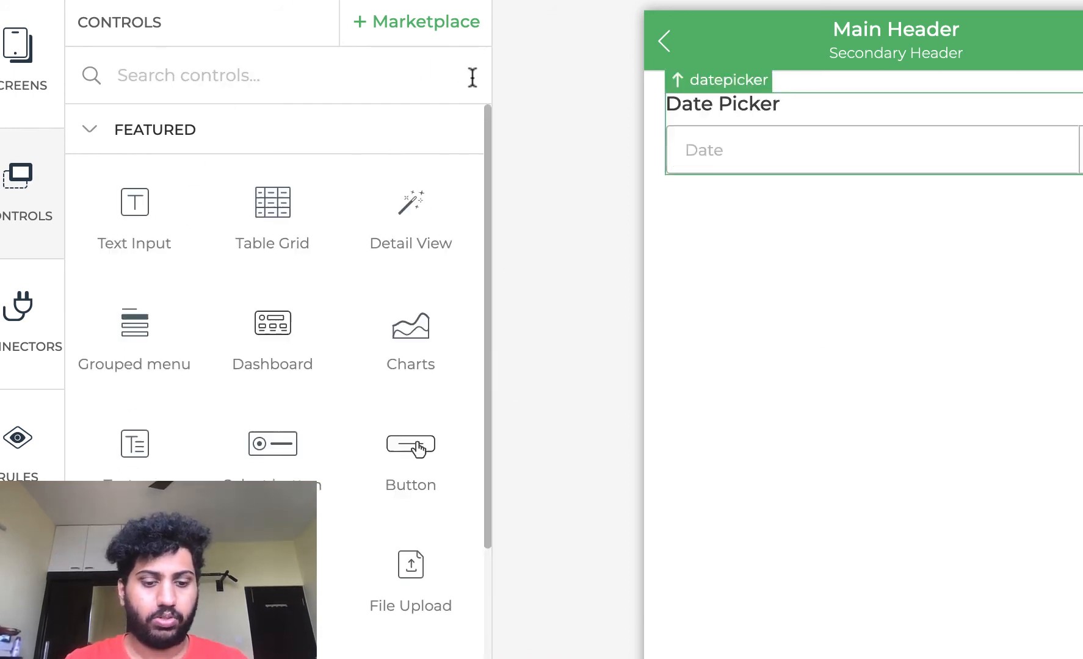
drag(138, 207, 1014, 308)
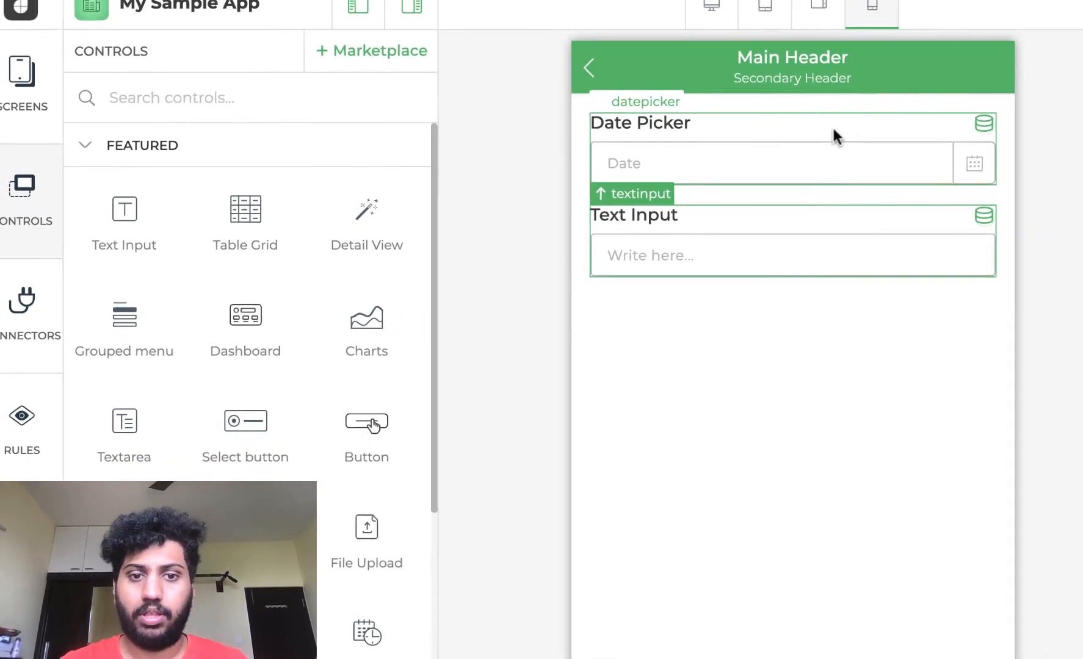
Step: Label the date picker DOB and the text input Age in Years
click(833, 135)
click(850, 114)
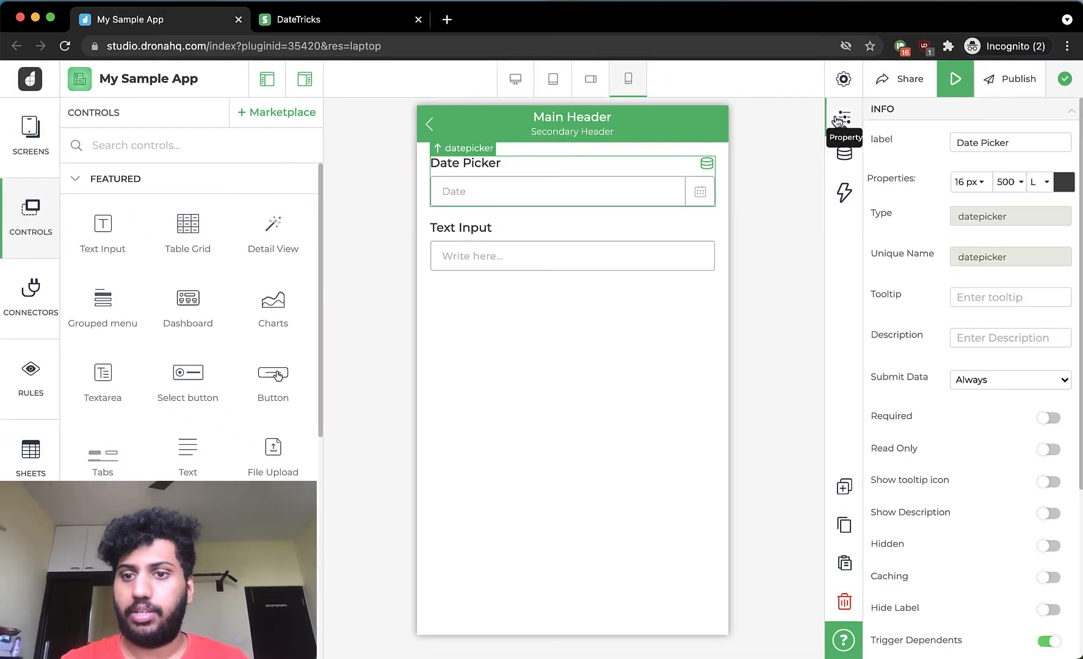
triple_click(921, 140)
text(DOB)
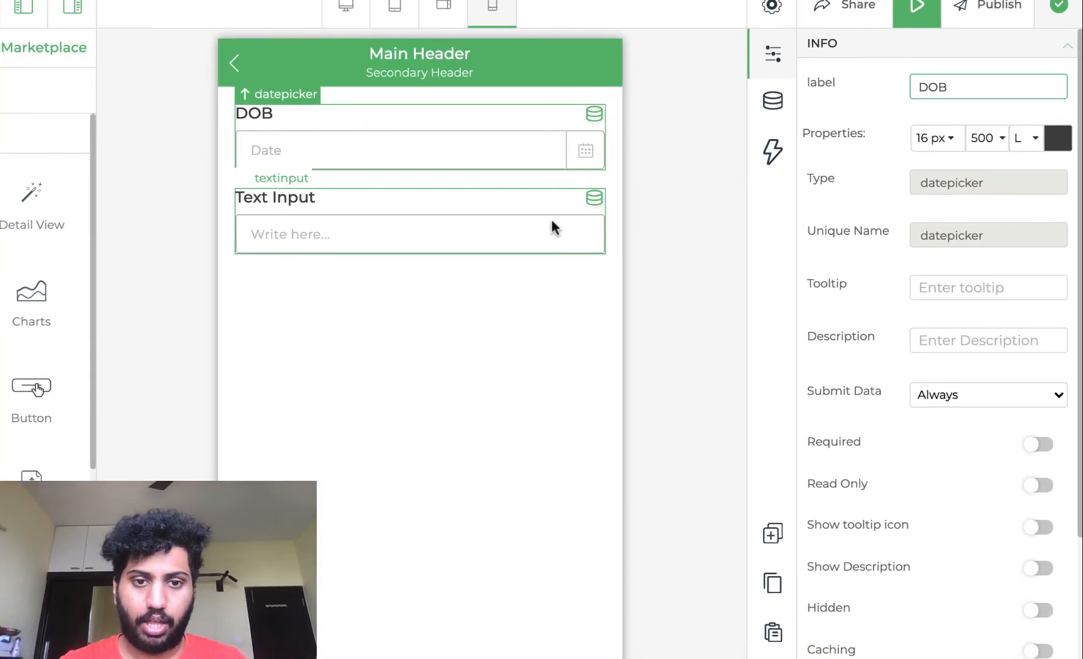
click(552, 221)
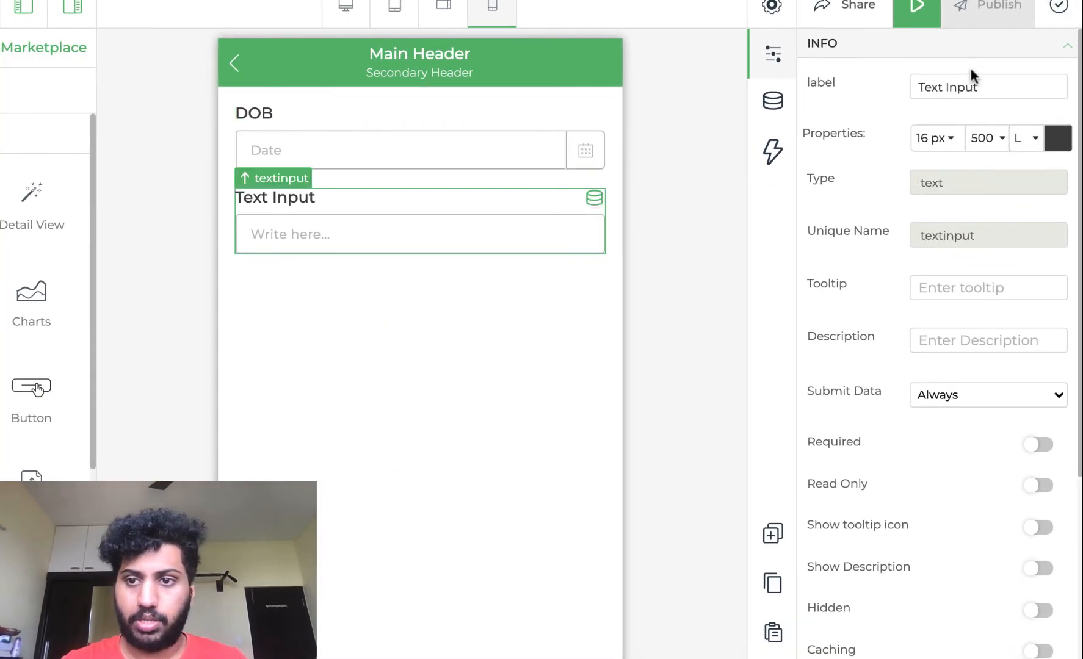
triple_click(962, 86)
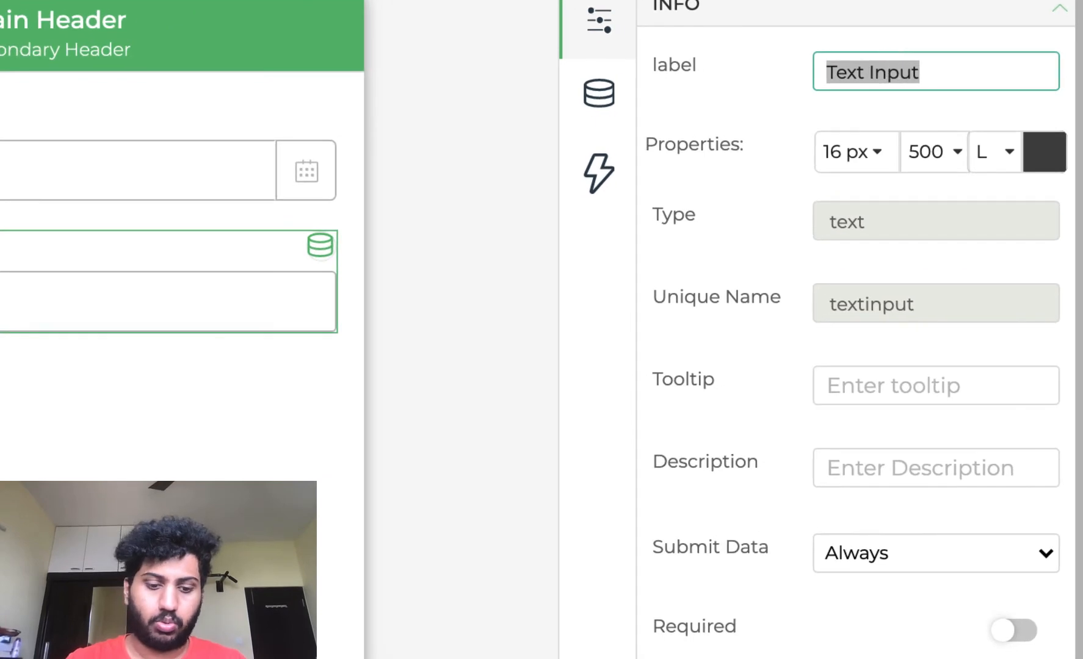
text(Age in Years)
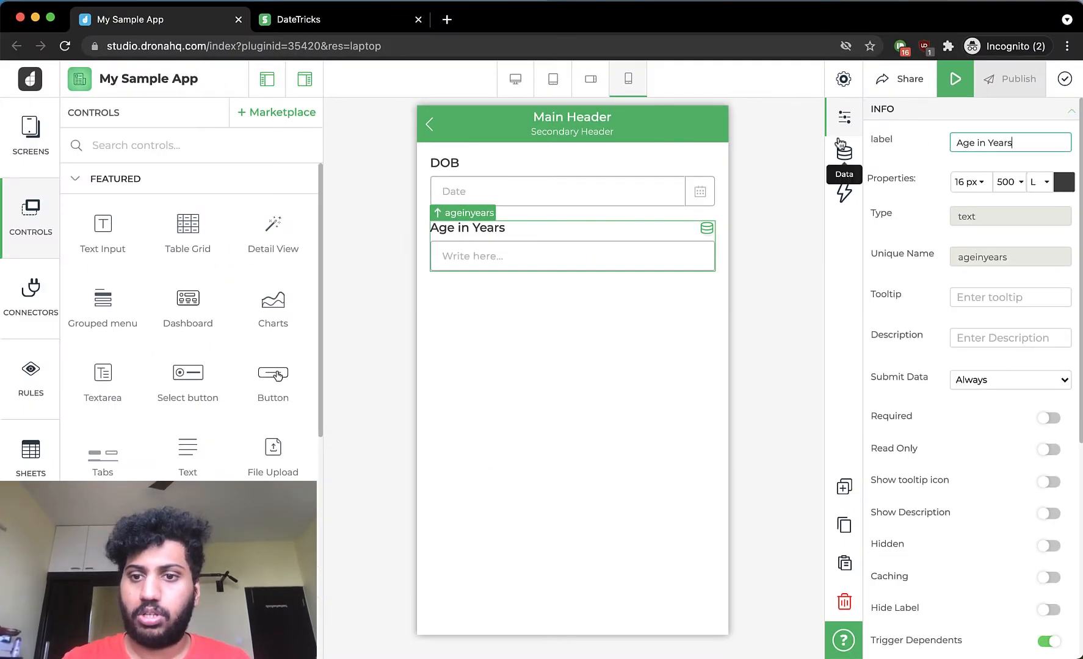
Step: Bind the custom formula DATEDIF(dob, TODAY(), "Y") to the Age in Years field, save and validate it, and close the formula editor
click(843, 150)
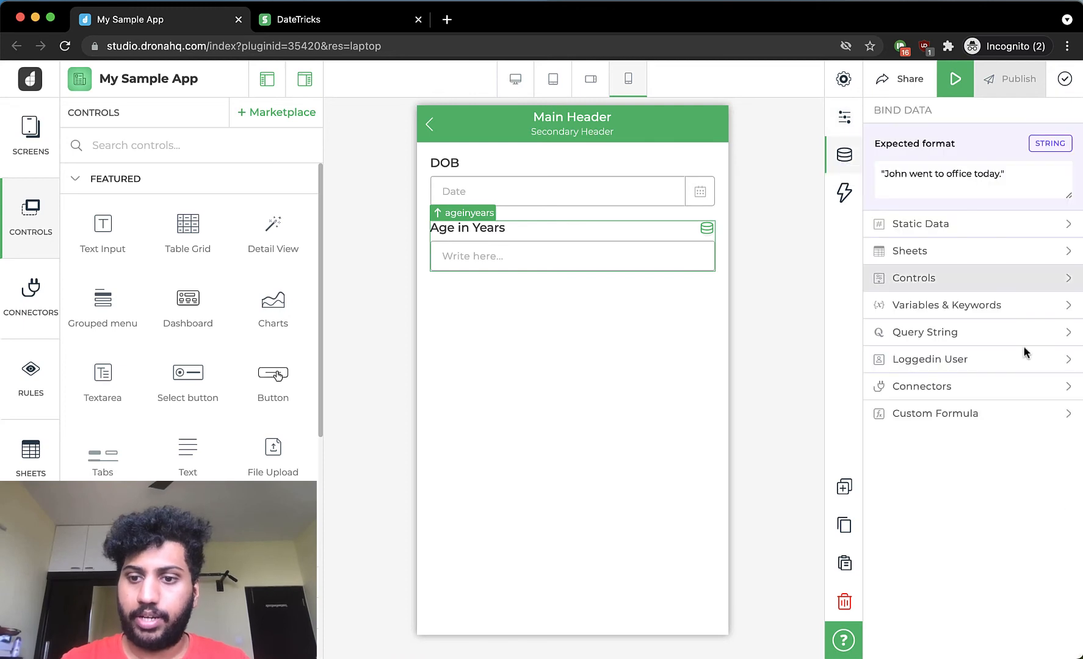
click(980, 407)
click(979, 480)
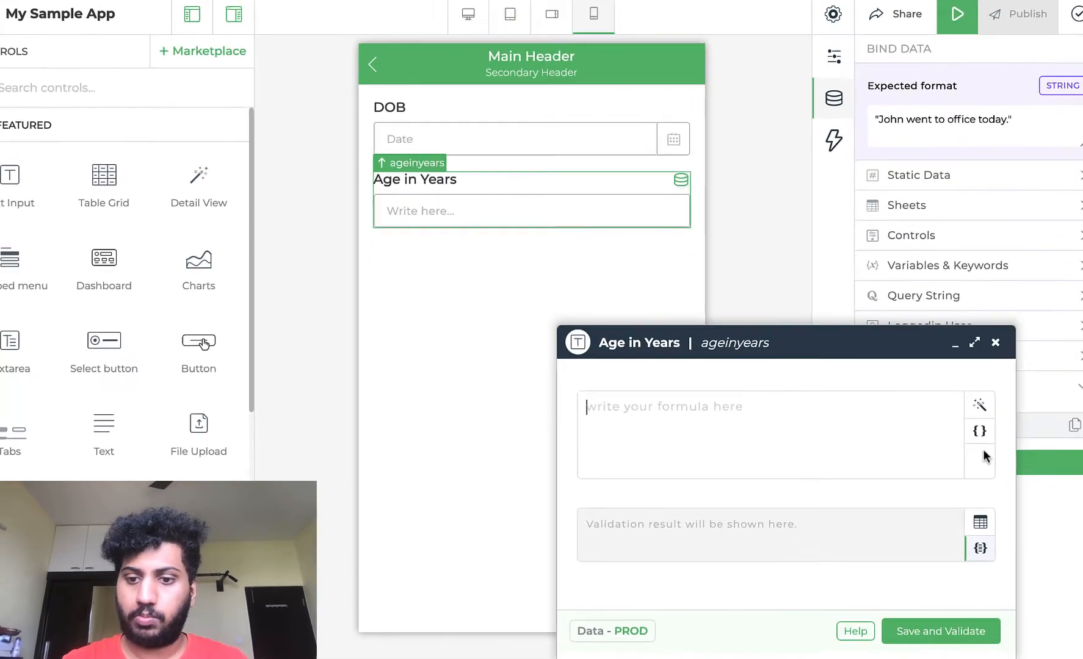
text(D)
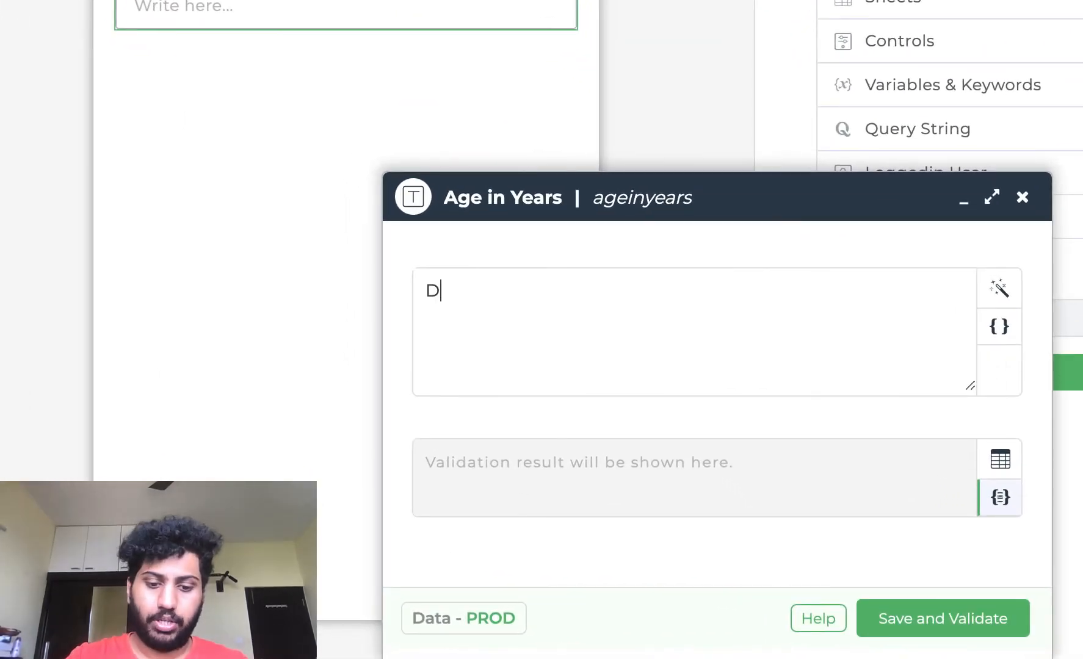
text(ATEDIF)
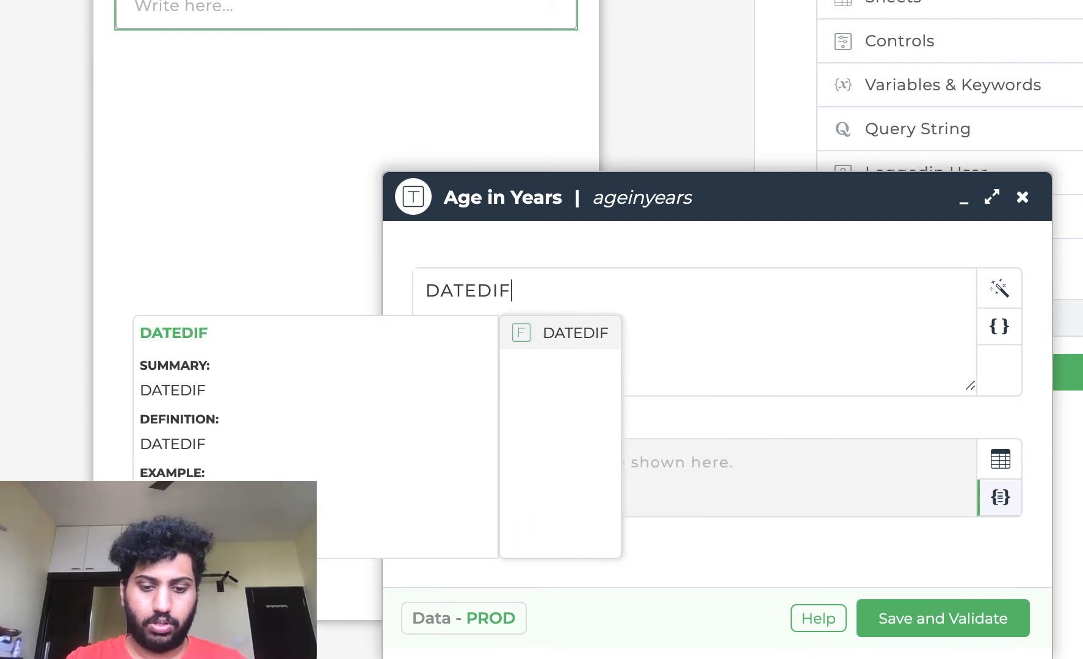
text(())
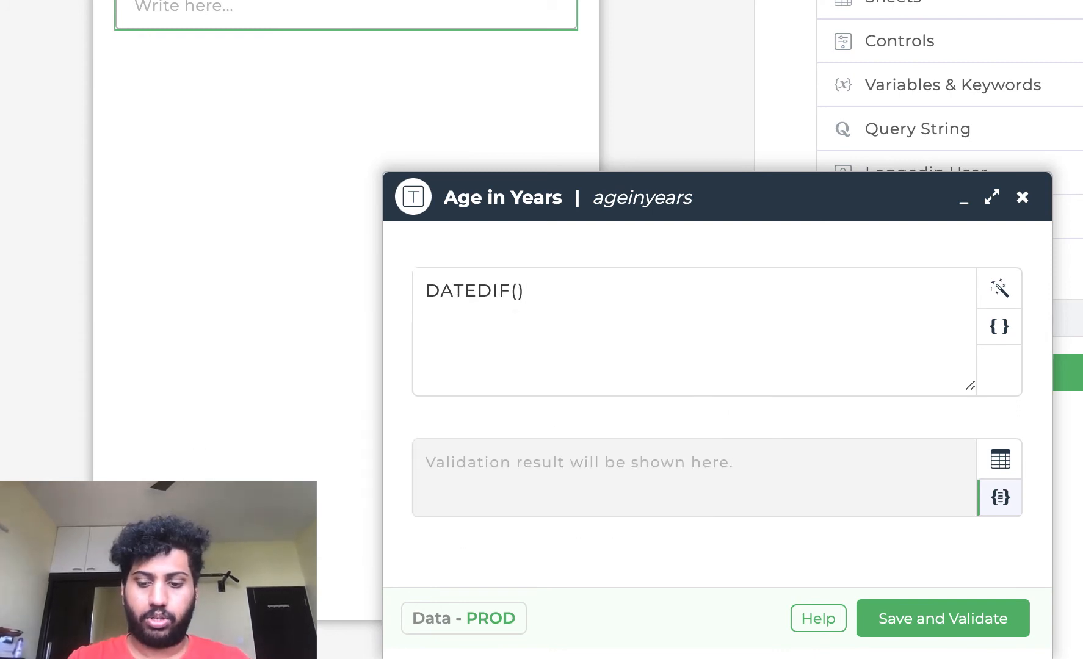
key(Left)
text(dob, )
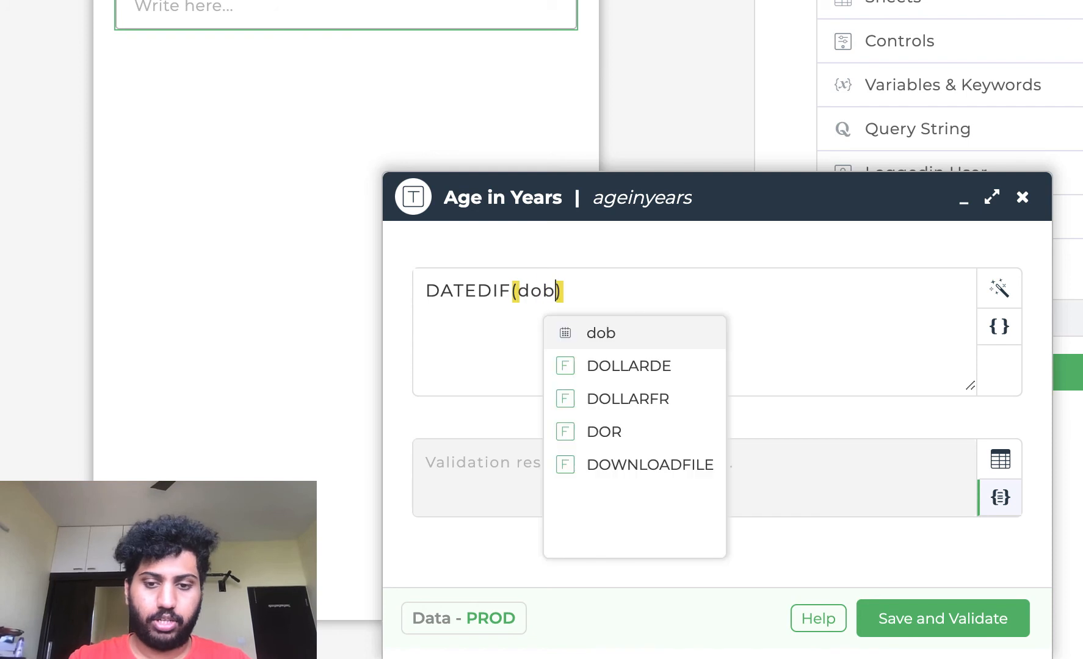
text(TODAY())
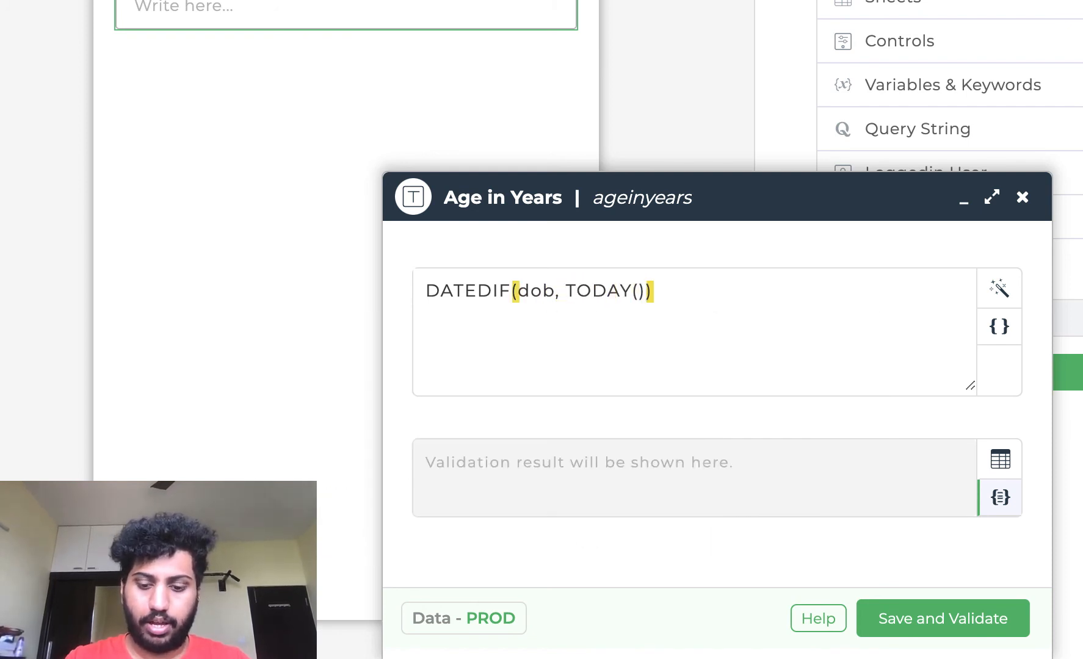
text(, "")
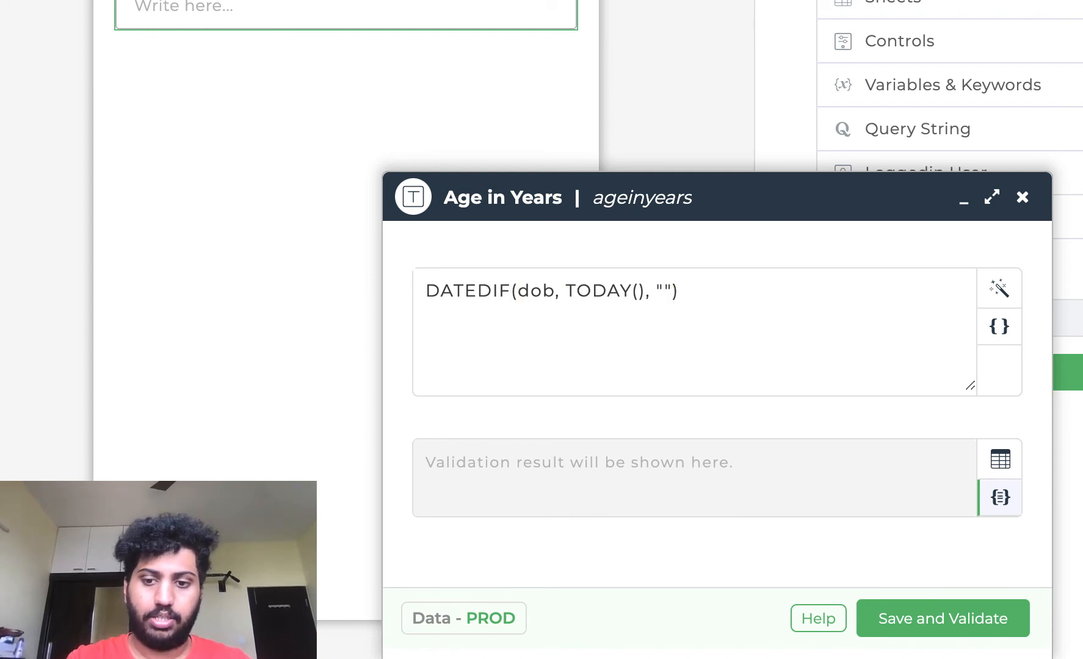
text(Y)
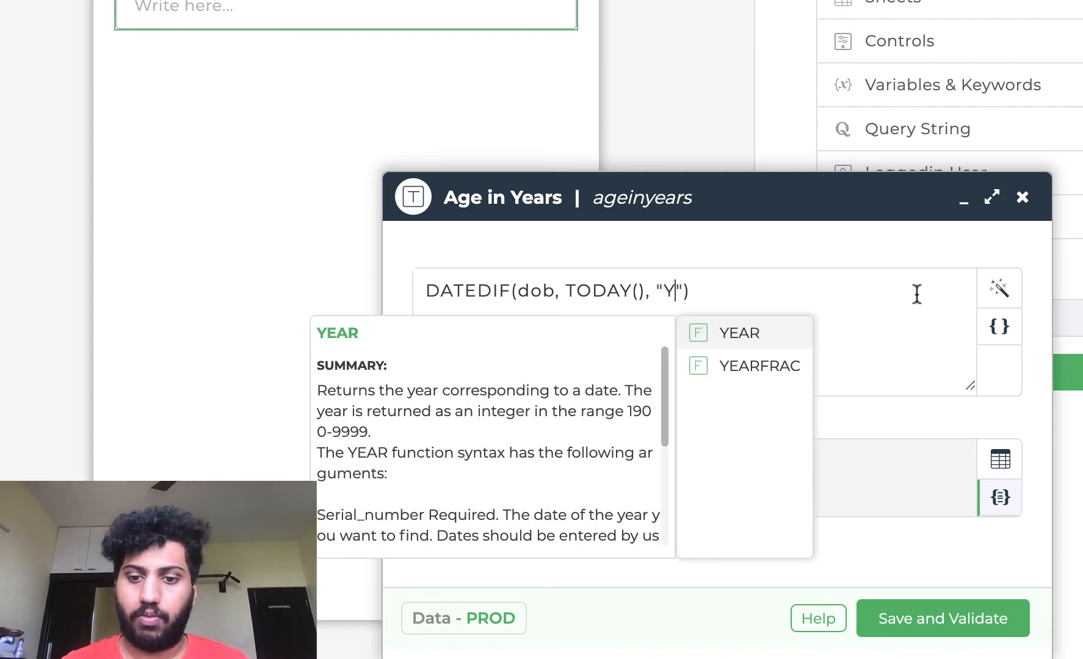
click(917, 294)
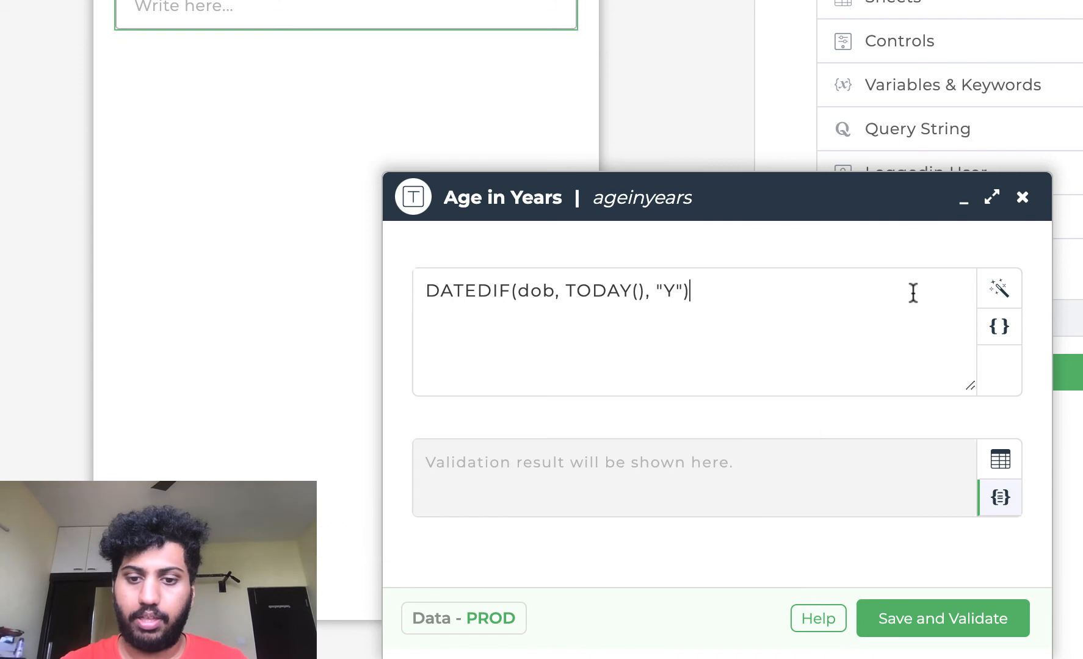
click(943, 616)
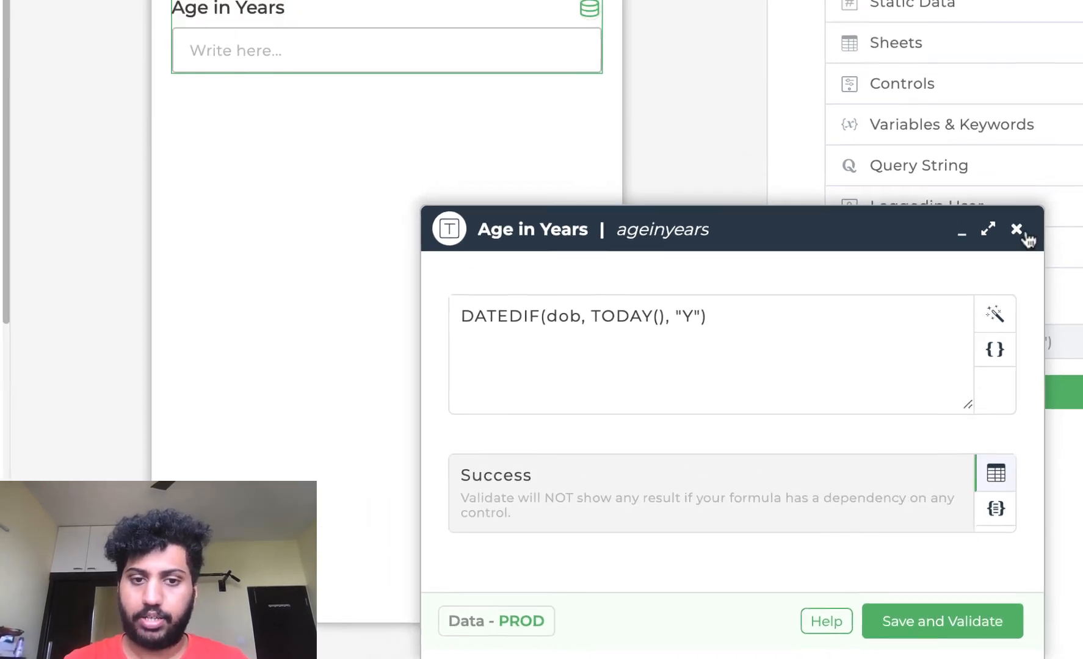
click(1022, 198)
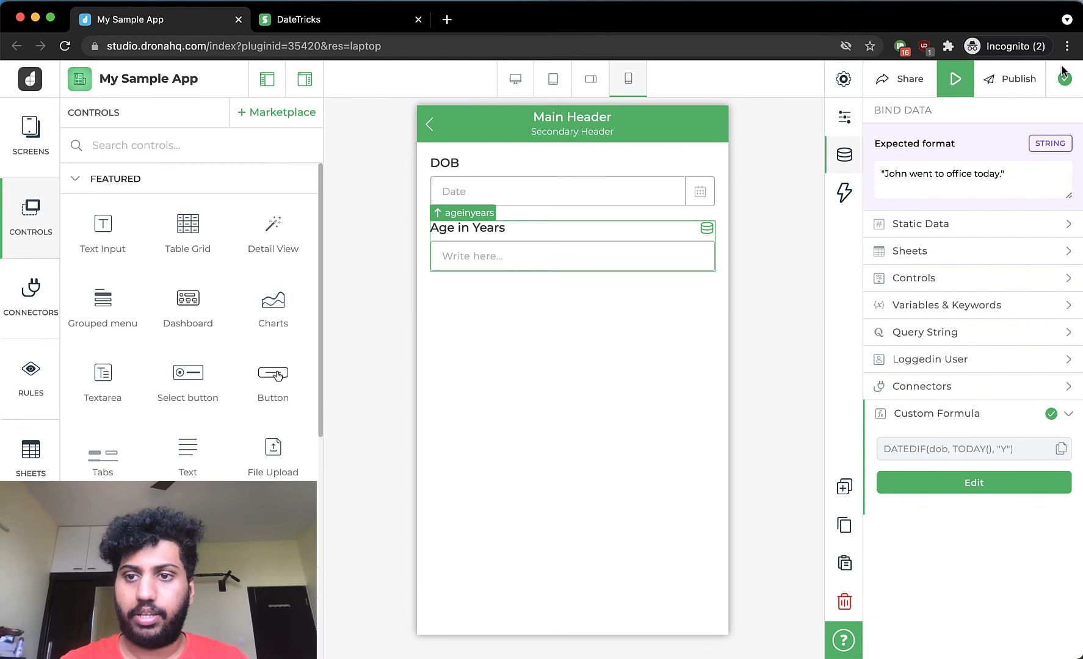
Step: Preview the app, choose an earlier birth year in the DOB field to test the age calculation, and close the preview
click(955, 84)
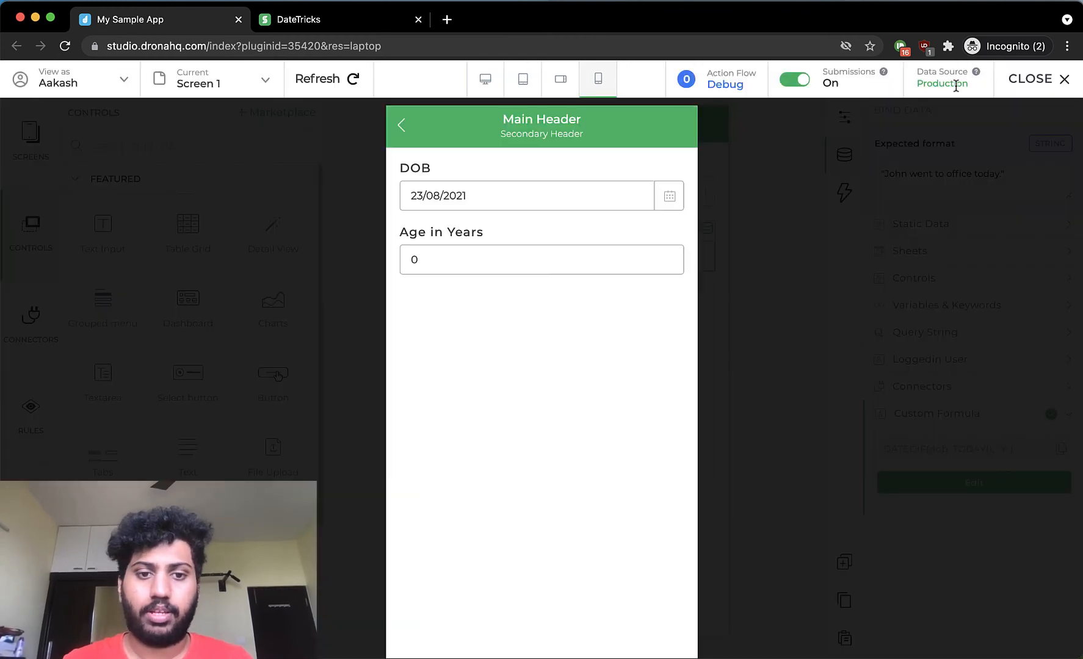
click(678, 193)
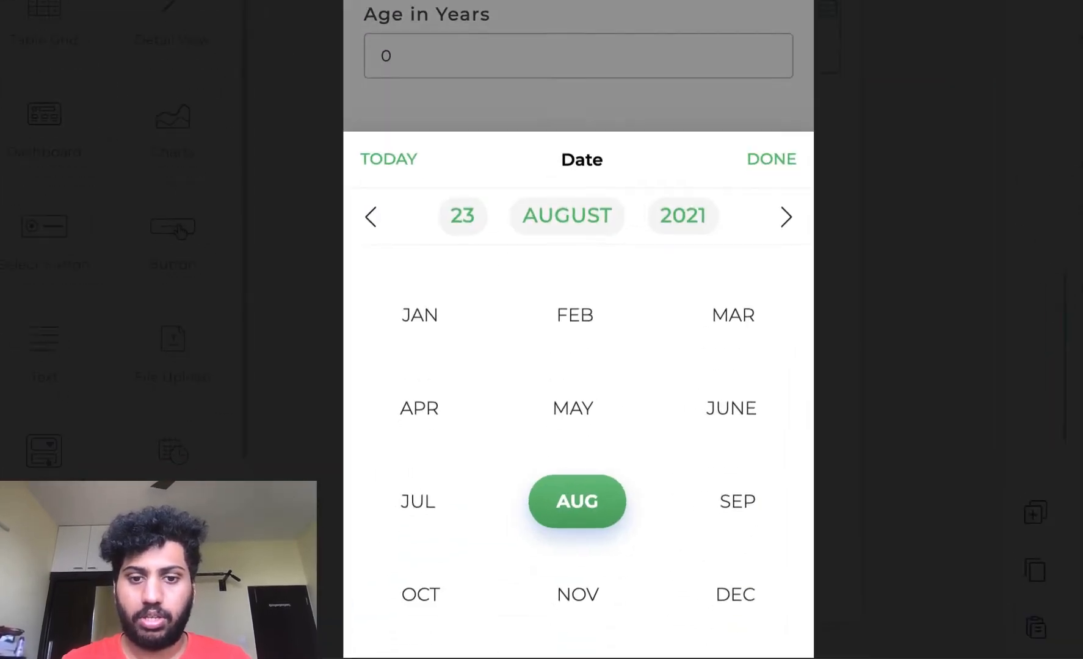
click(716, 184)
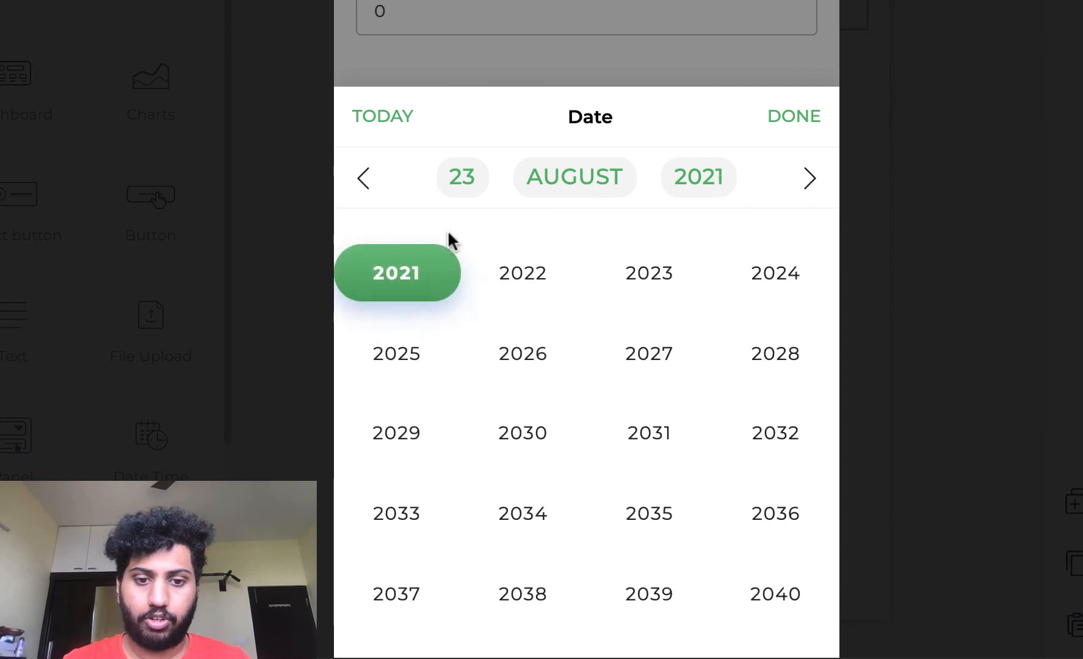
click(361, 181)
click(456, 288)
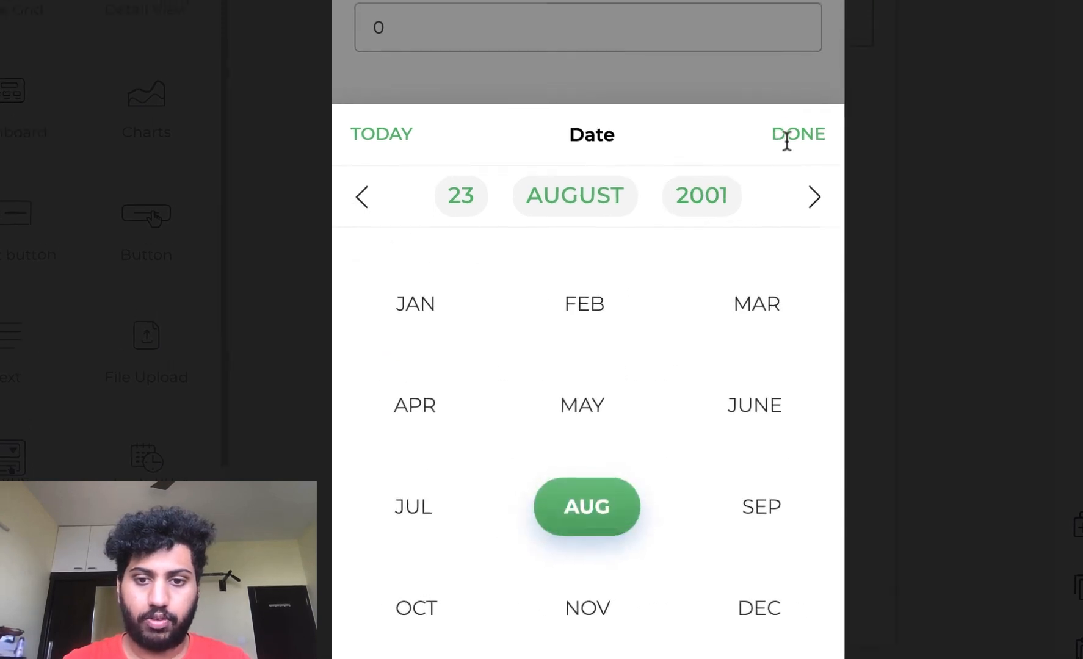
click(788, 140)
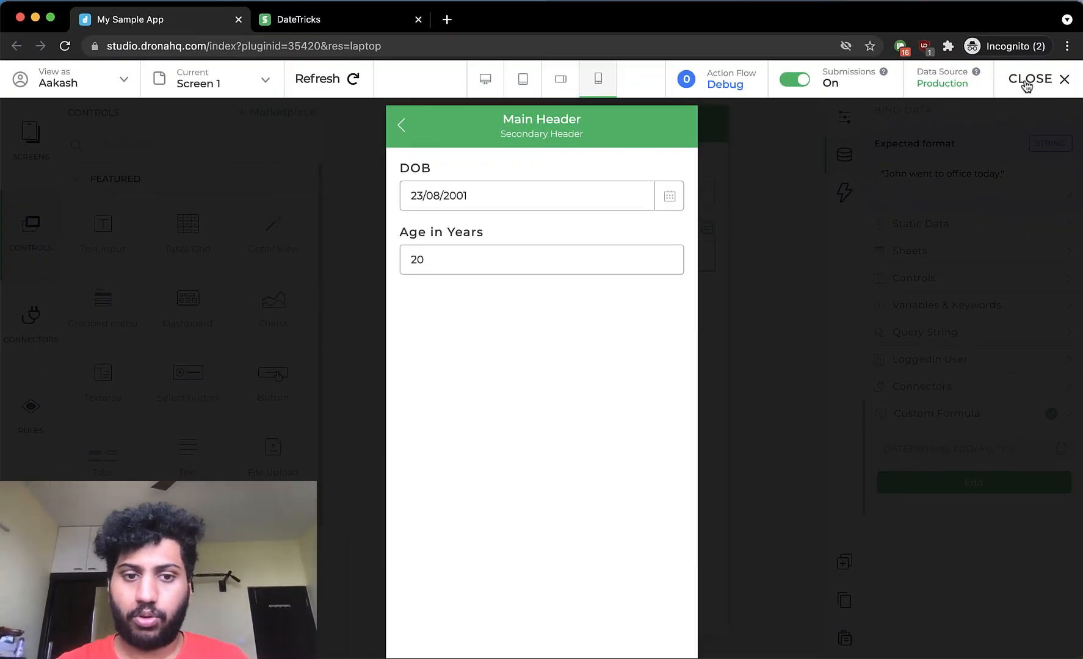
click(1026, 84)
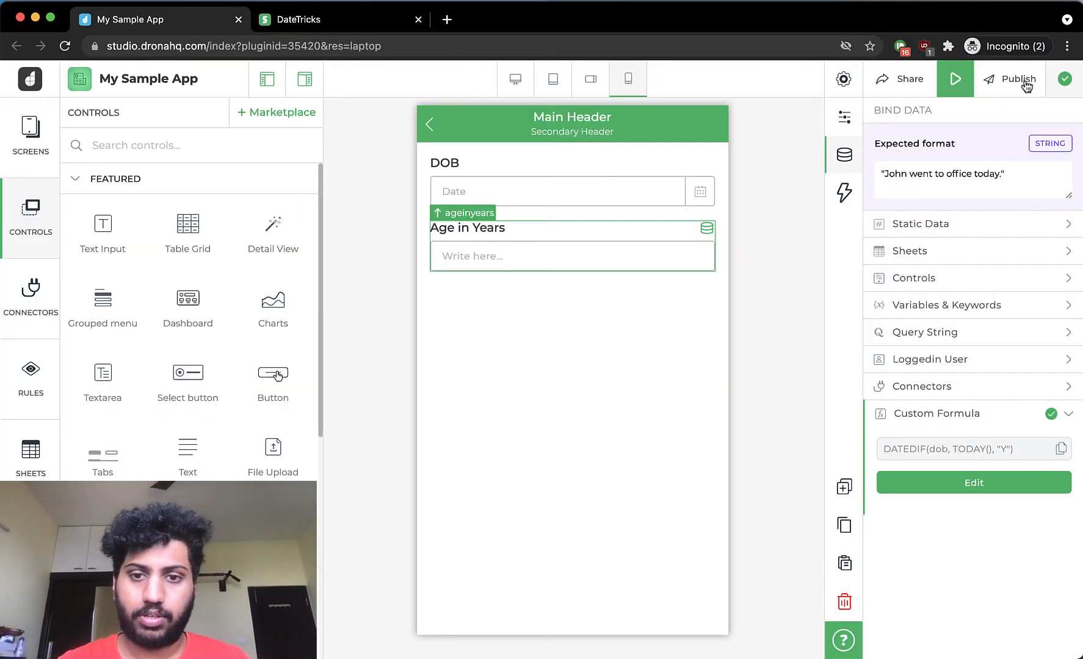
Step: Edit the Age in Years custom formula to CONCATENATE(DATEDIF( dob , TODAY() , "Y"), "Years")
click(903, 481)
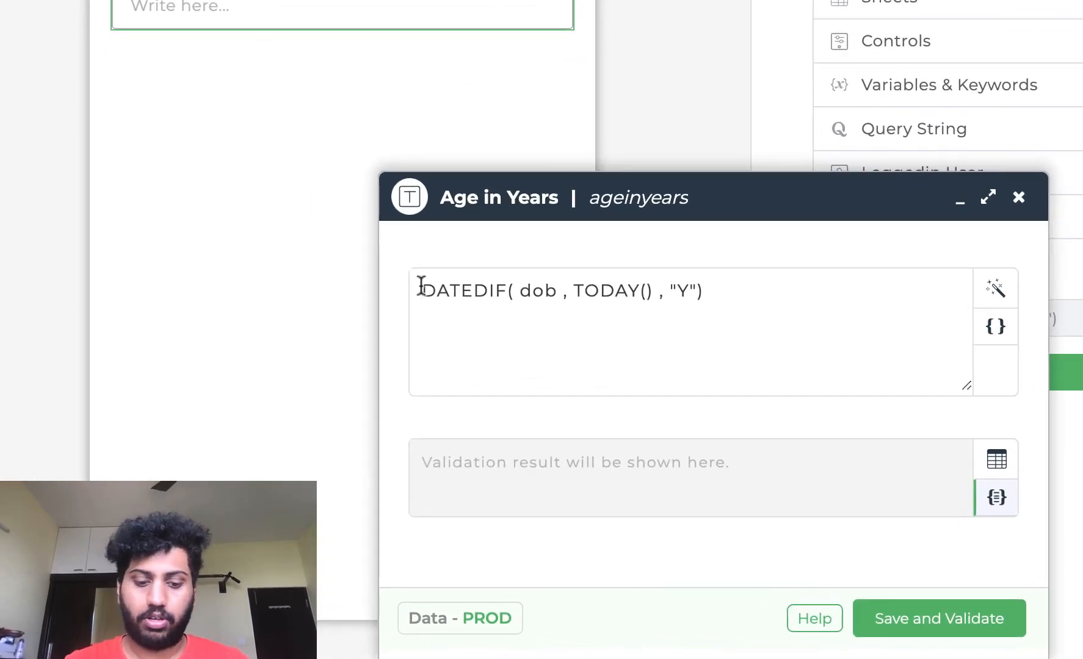
click(421, 287)
text(CON)
key(Return)
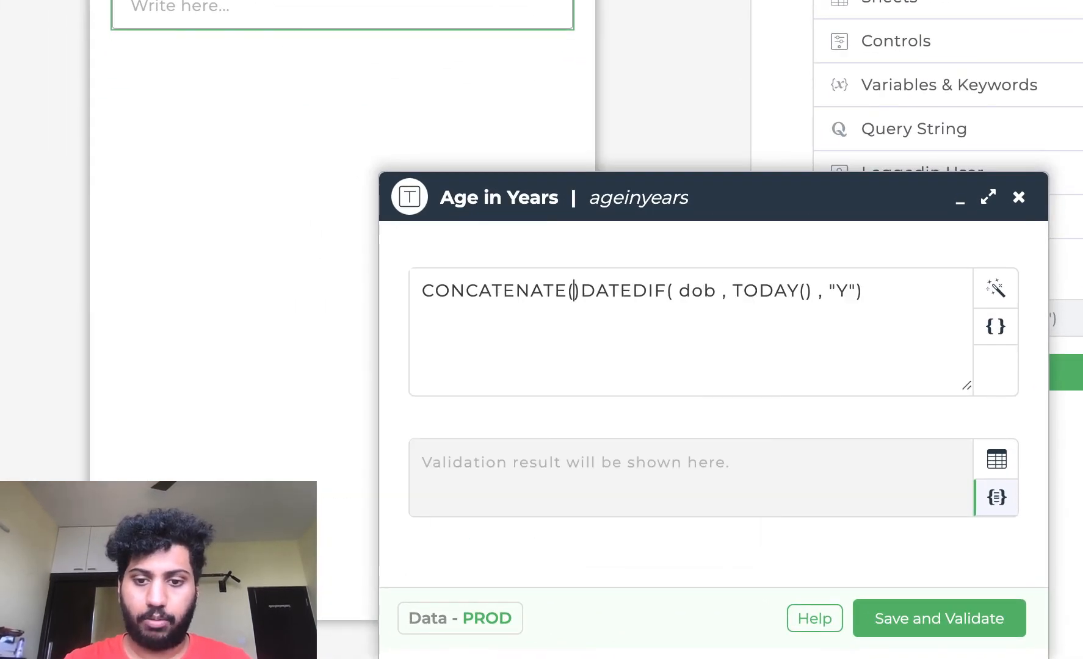
key(BackSpace)
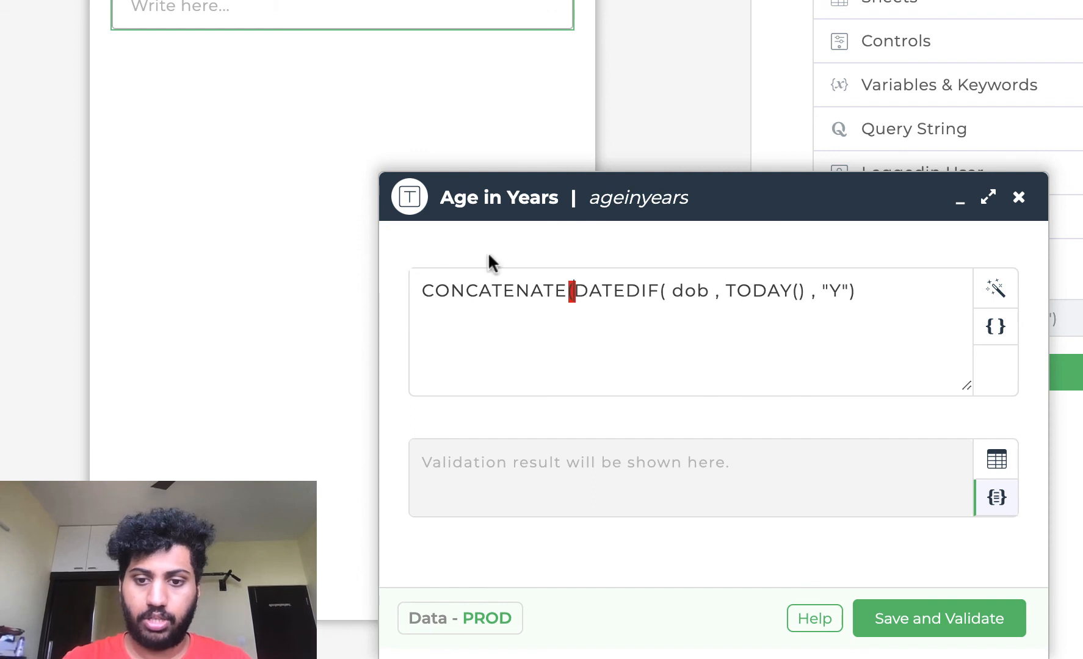
text())
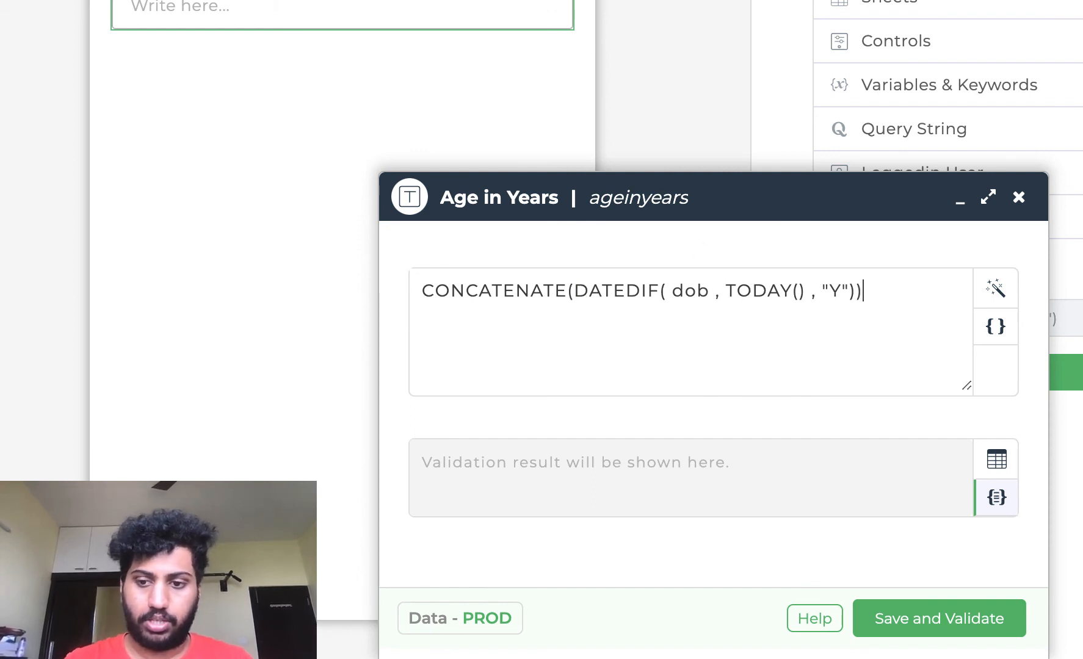
key(Left)
text(, "Y")
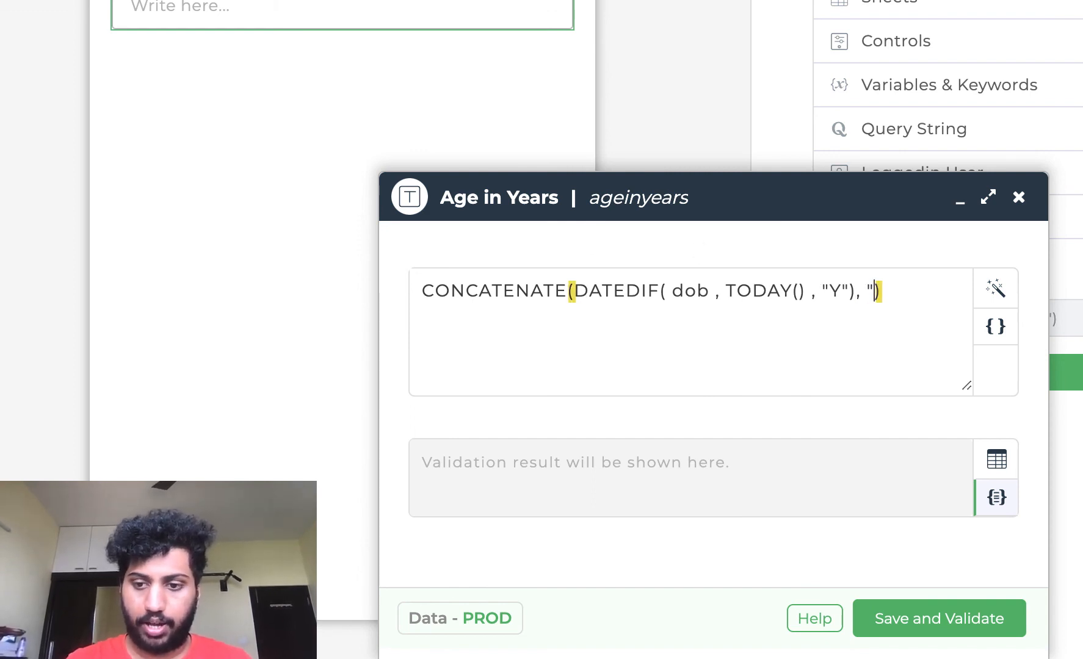
key(Left)
text(Years)
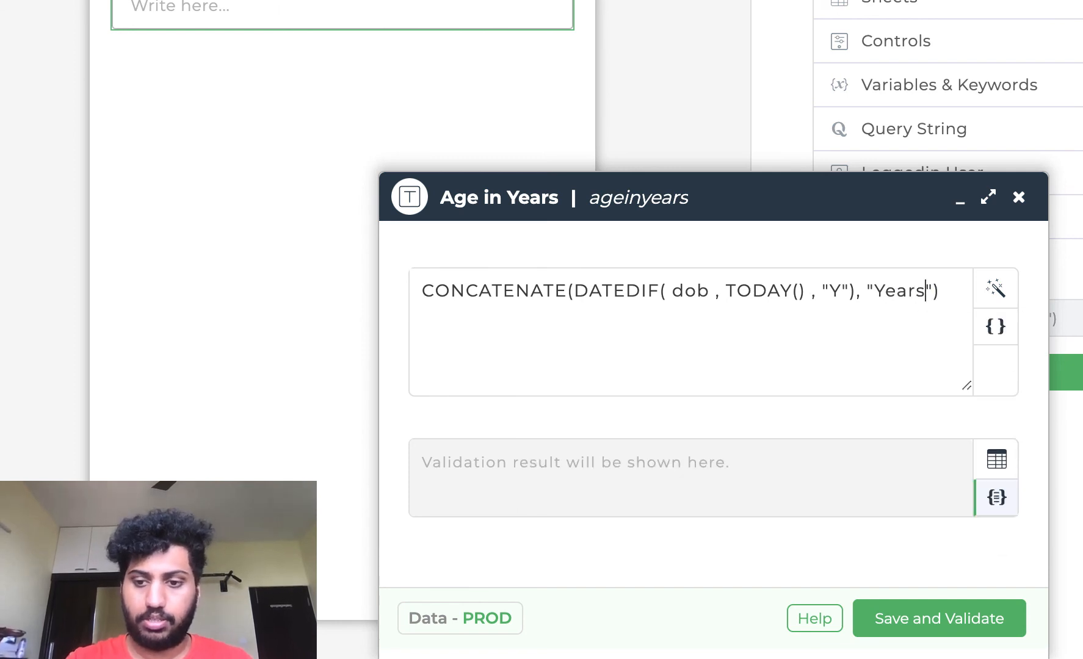
Step: Validate the formula, add a space before Years in the suffix, save and validate it again, and close the formula editor
click(890, 617)
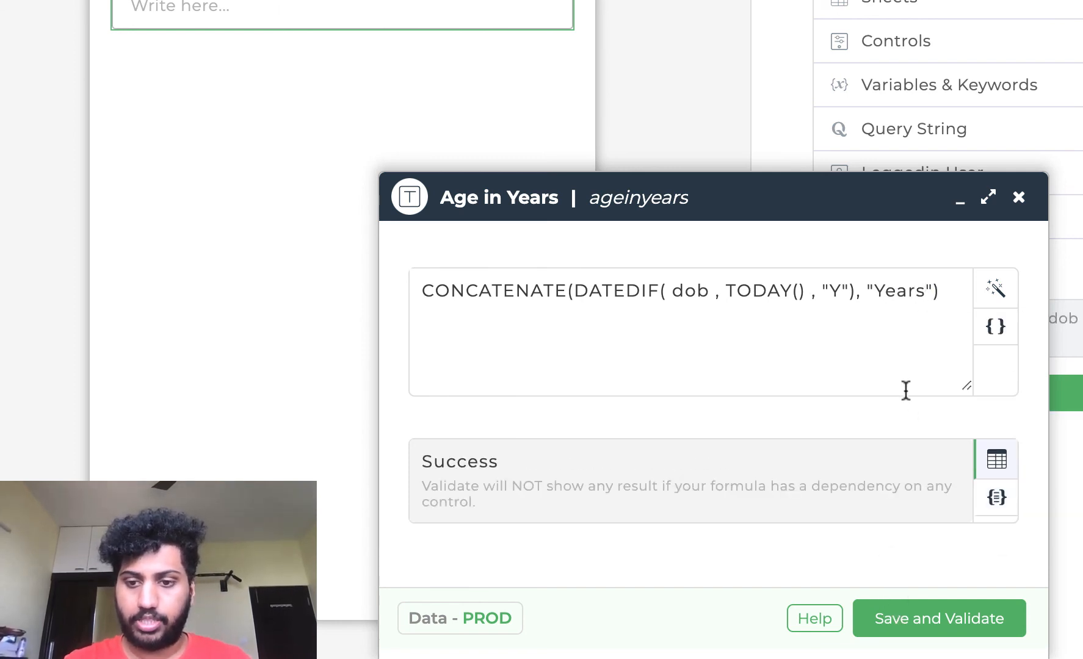
click(920, 624)
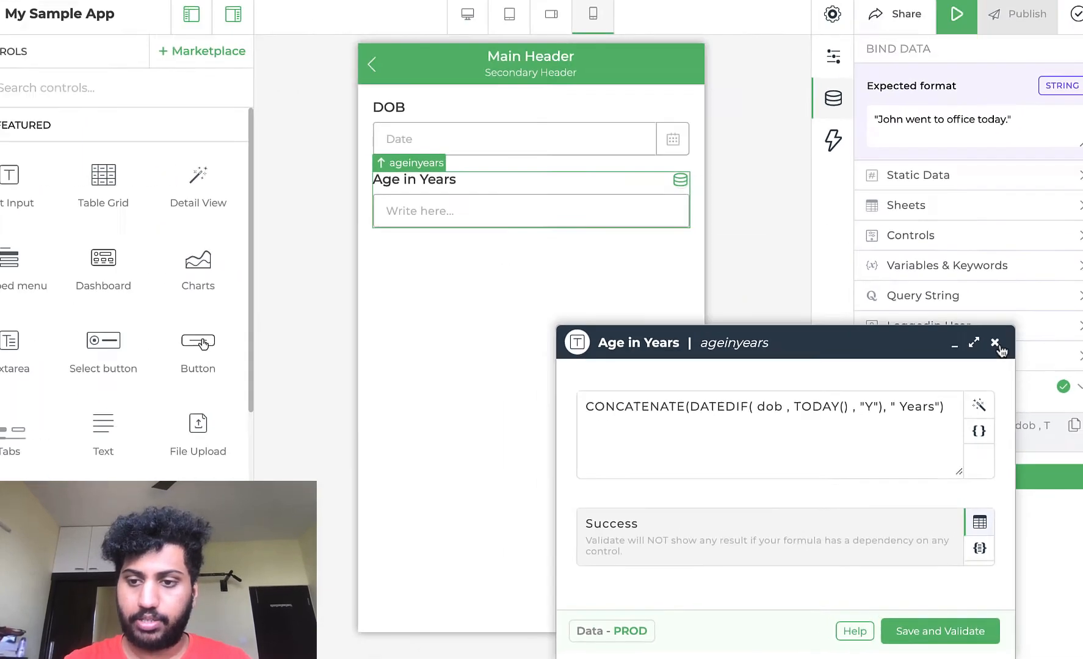
click(1020, 197)
click(1063, 89)
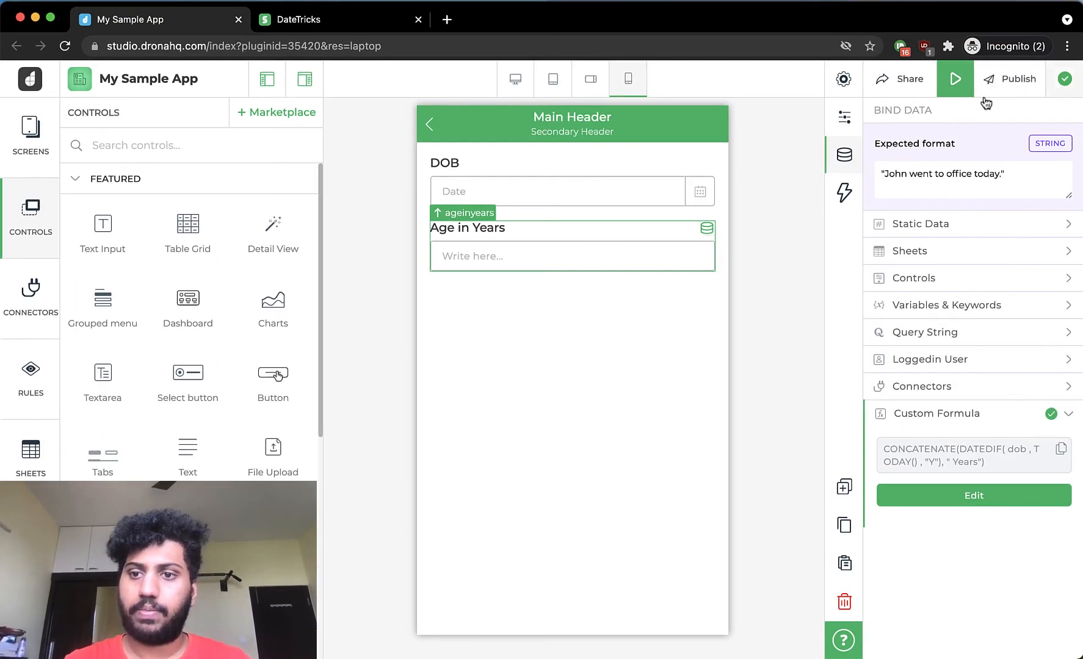
Step: Preview the app and set an earlier birth year in the DOB field to test the age with its Years suffix
click(956, 79)
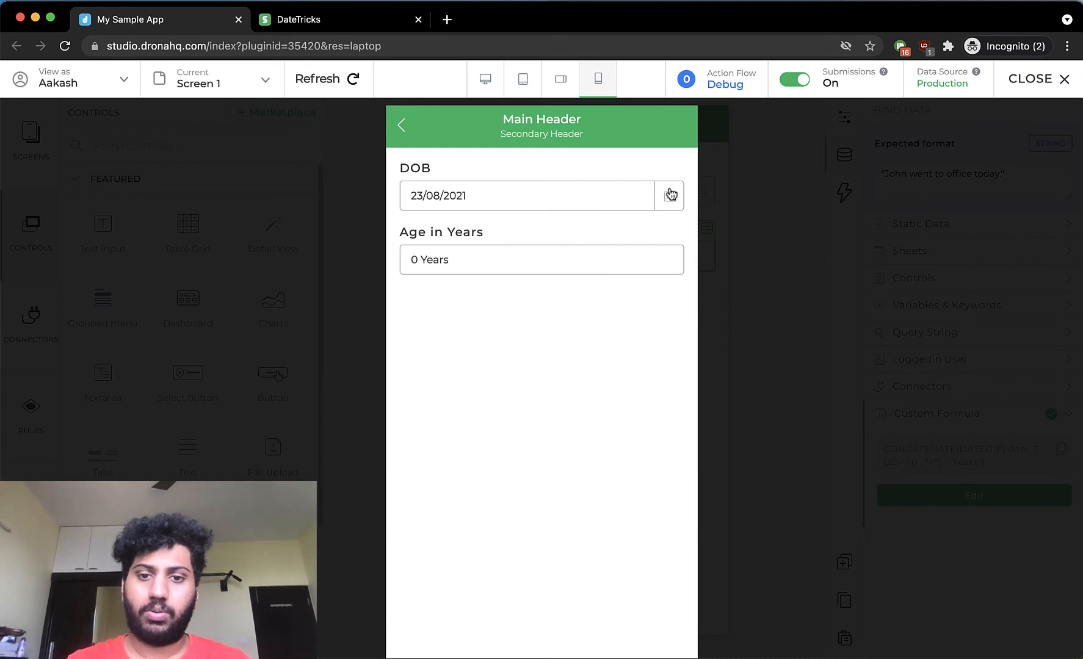
click(670, 195)
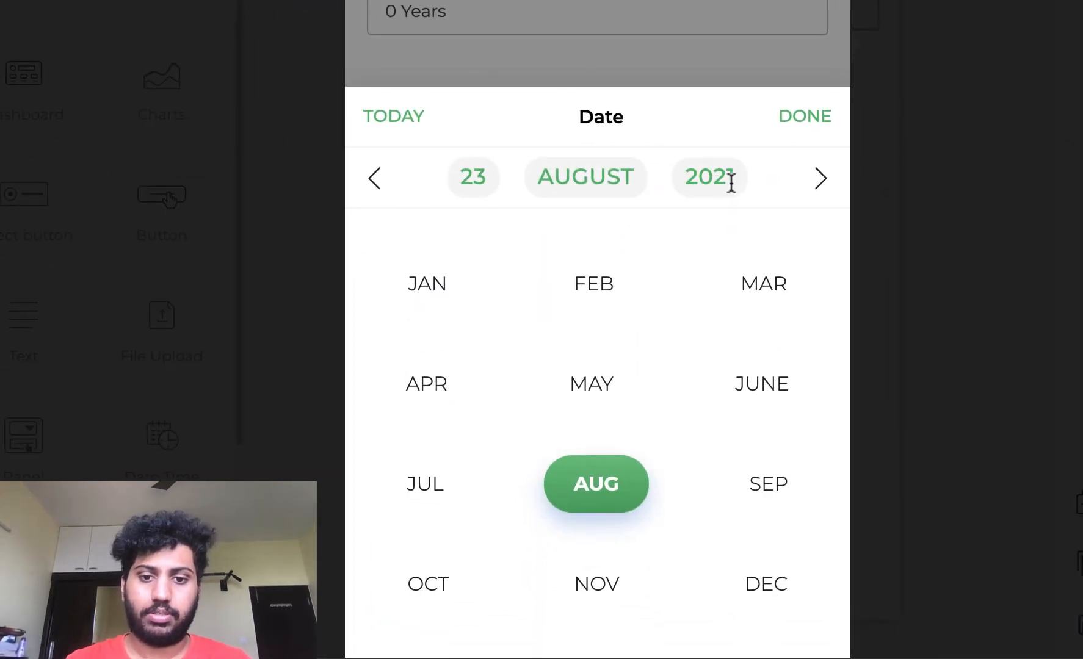
click(733, 176)
click(375, 181)
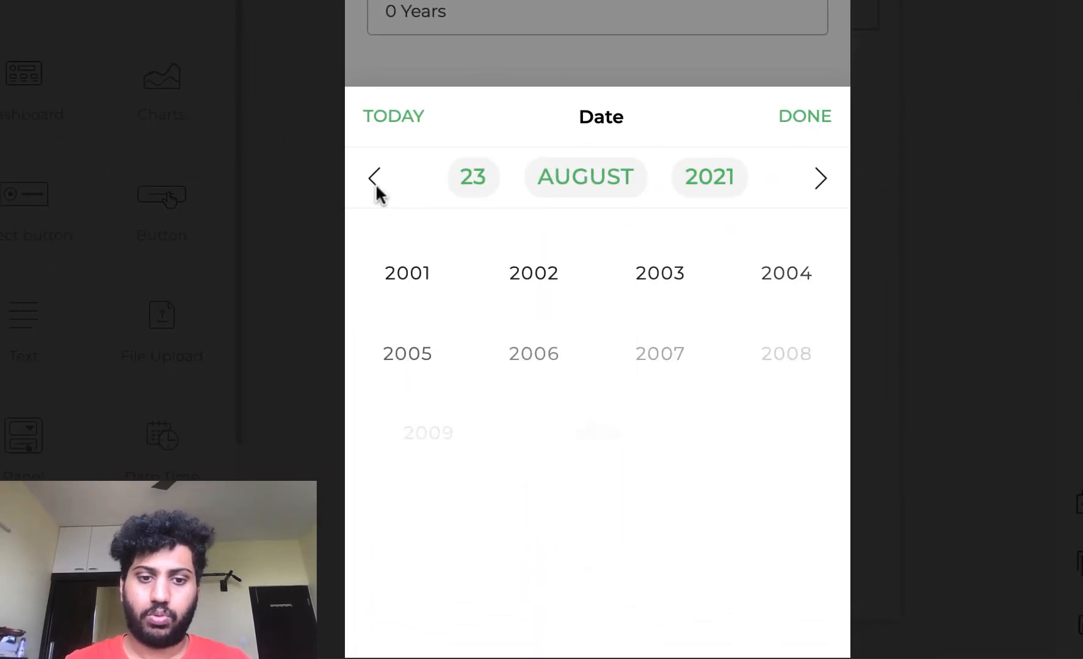
click(389, 273)
click(805, 116)
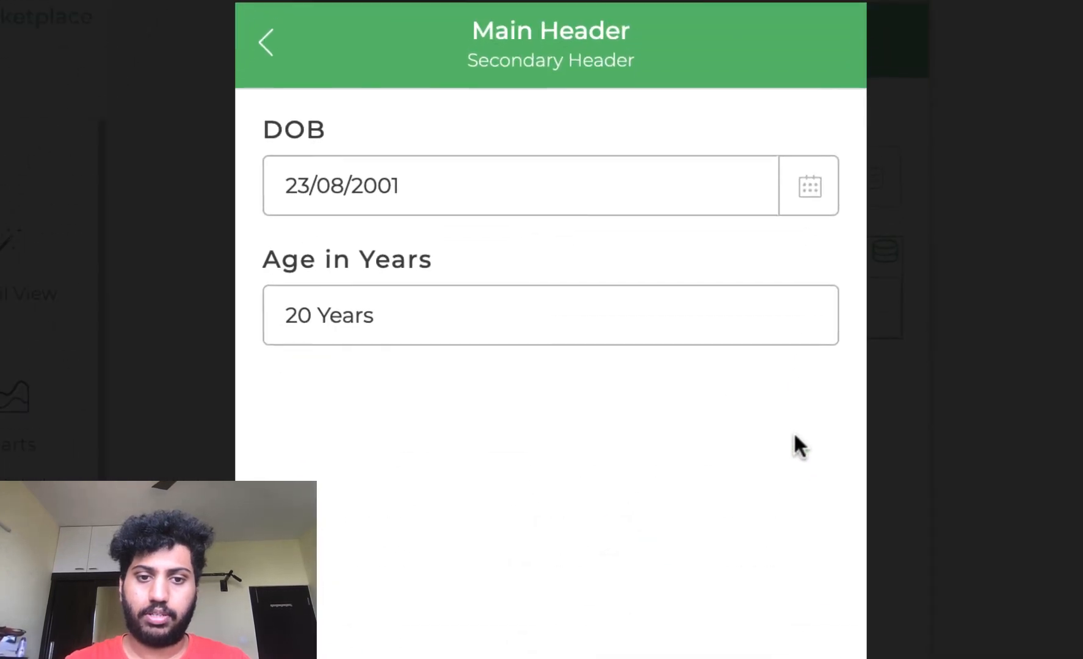